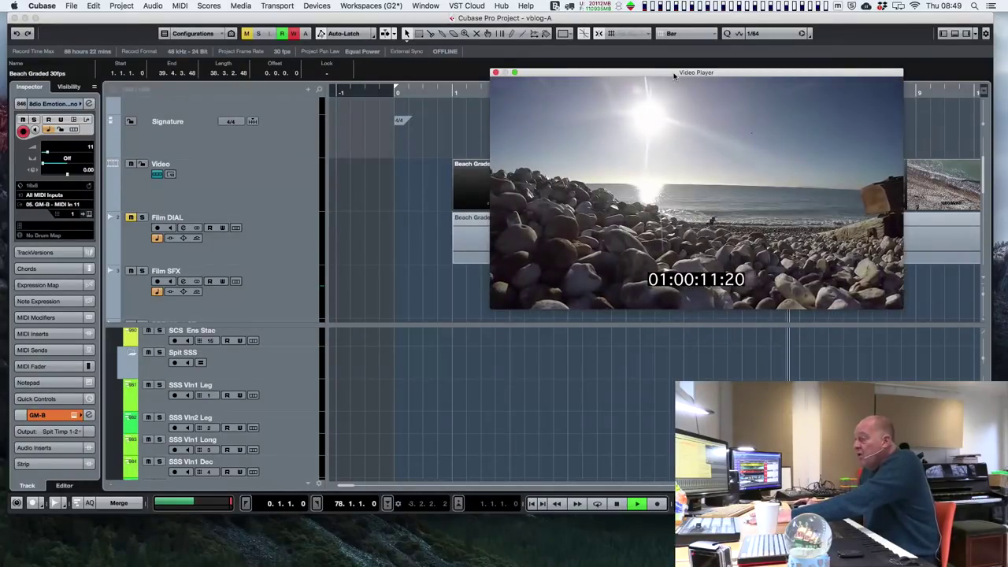
Play the beach video several times from the start to try out piano ideas against the picture
mouse_move(674, 75)
mouse_down()
mouse_move(633, 72)
mouse_move(691, 70)
mouse_up()
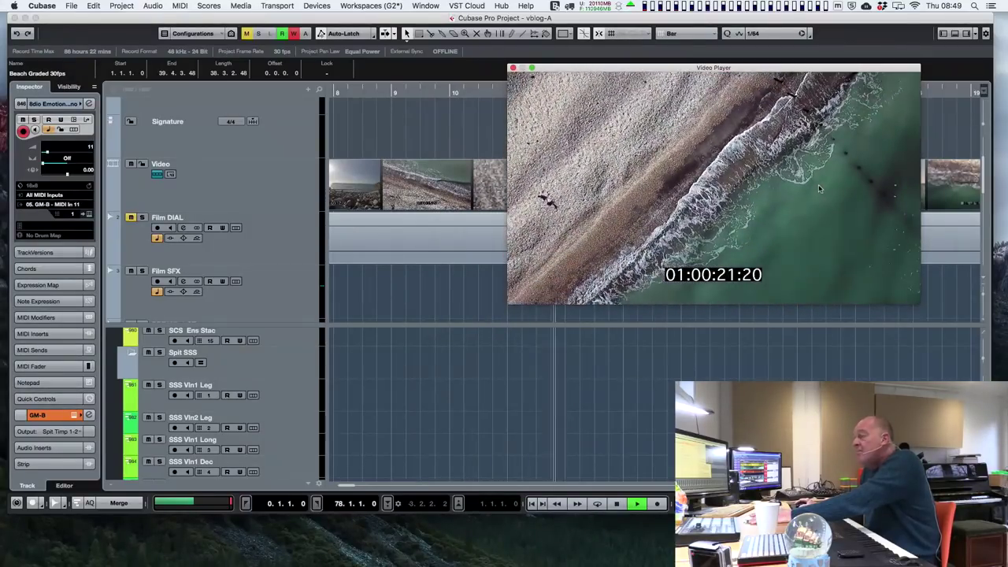
key(space)
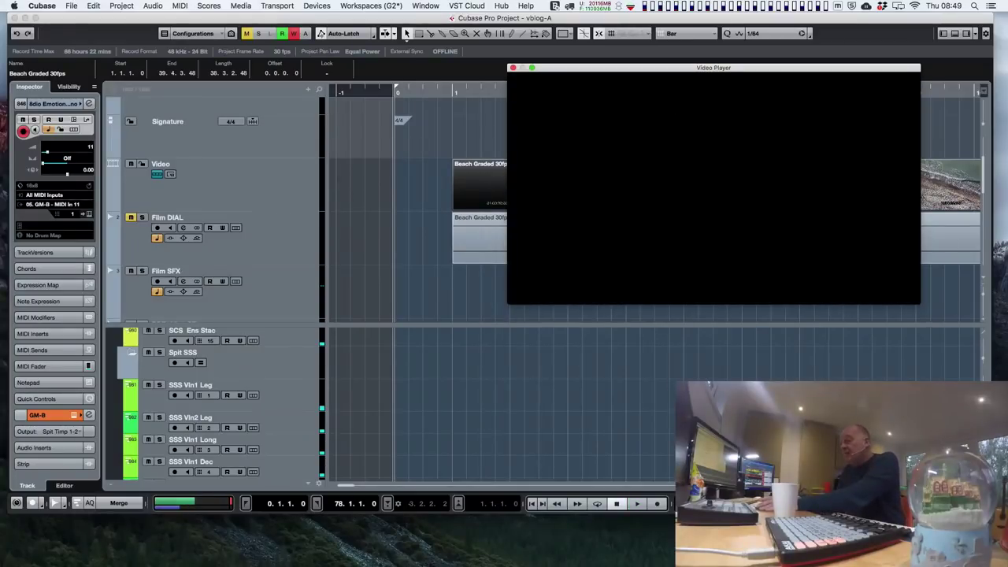
key(space)
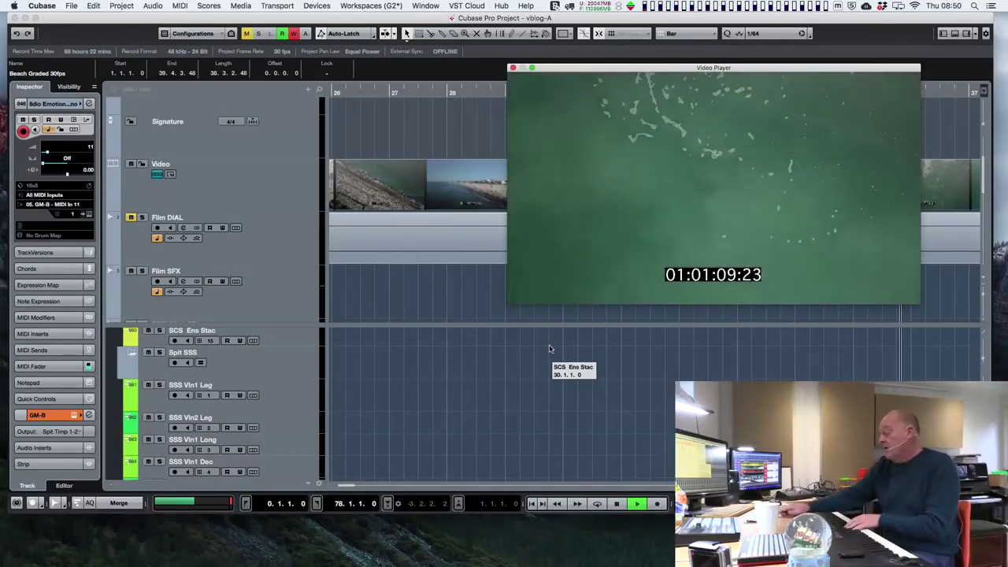
key(space)
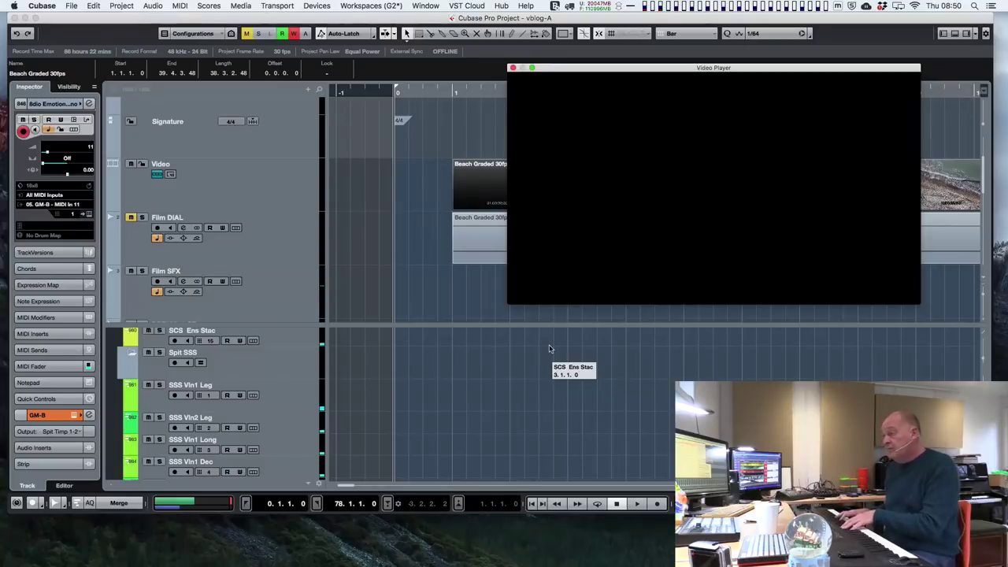
scroll(550, 349, left, 5)
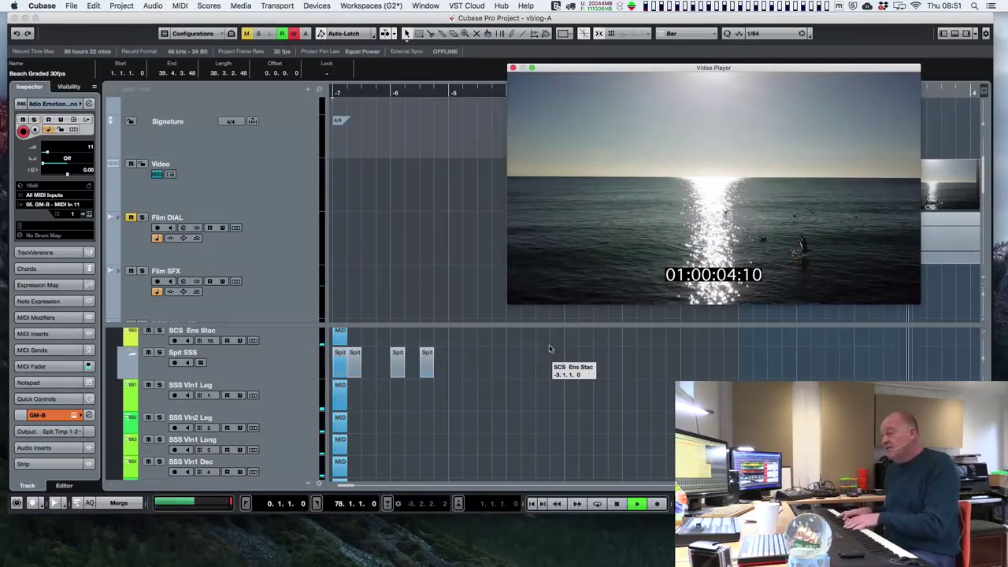
scroll(550, 349, right, 8)
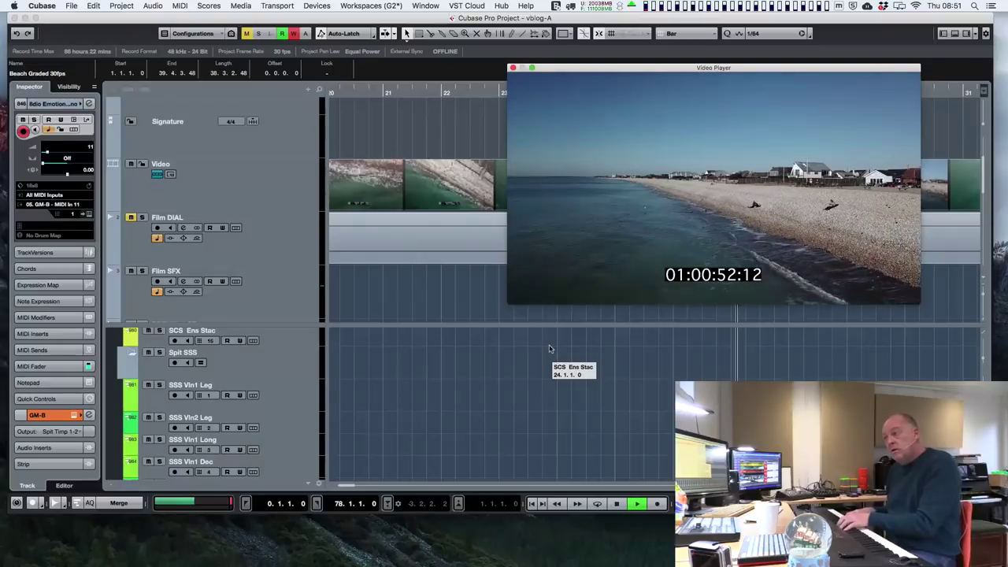
key(space)
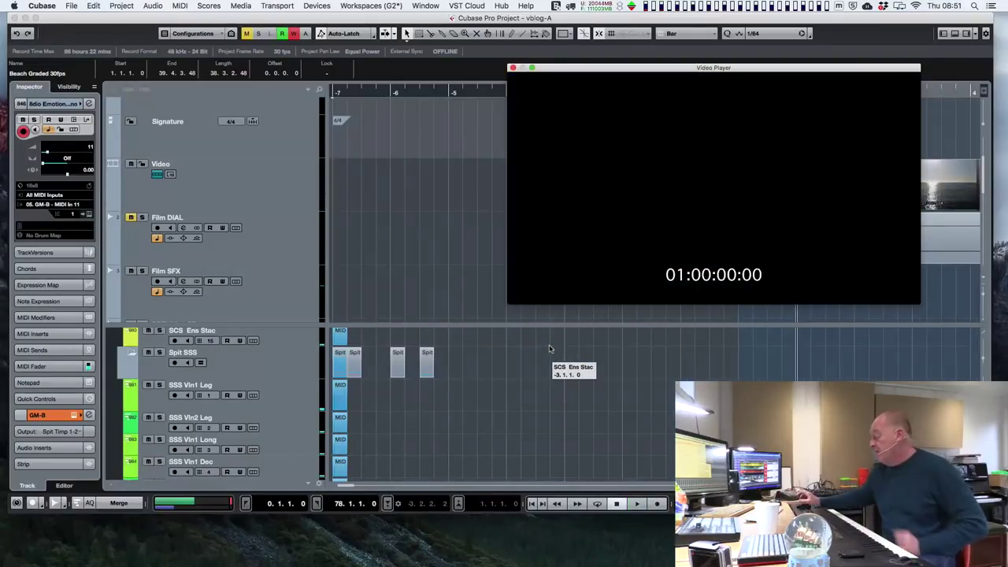
key(space)
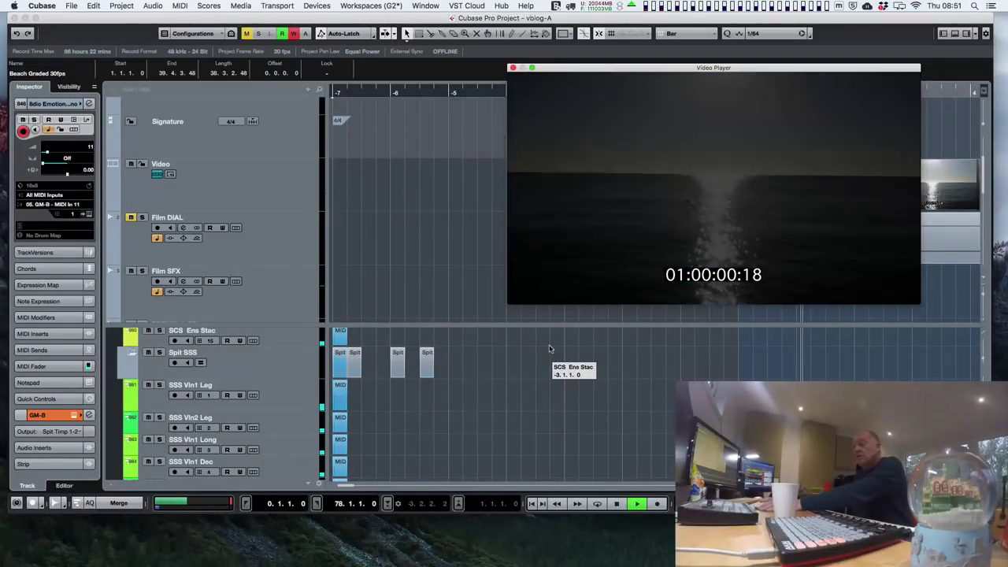
key(space)
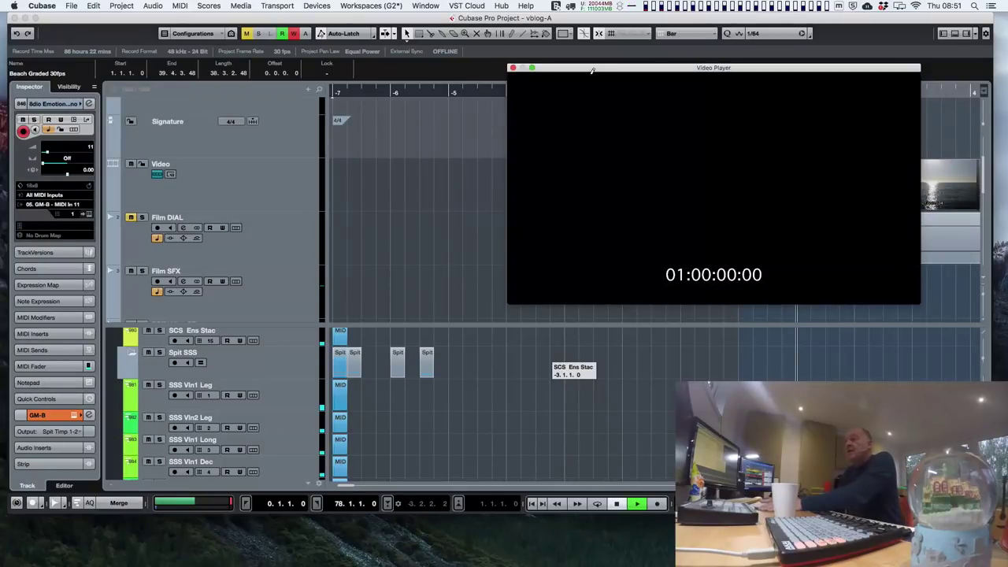
Add a tempo event at bar 0 on the Tempo track and set its tempo to 110 BPM
drag(588, 71, 355, 191)
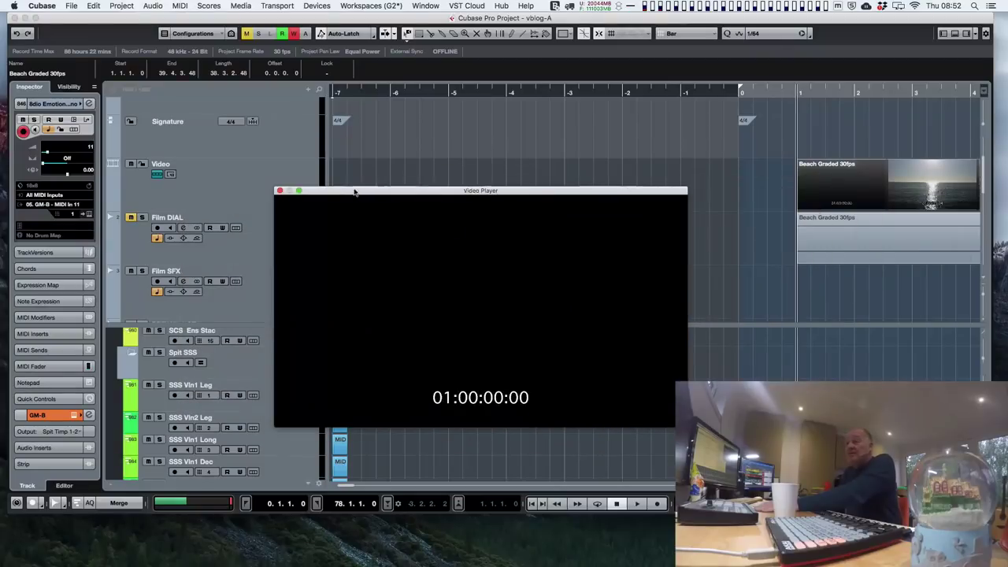
scroll(782, 162, up, 3)
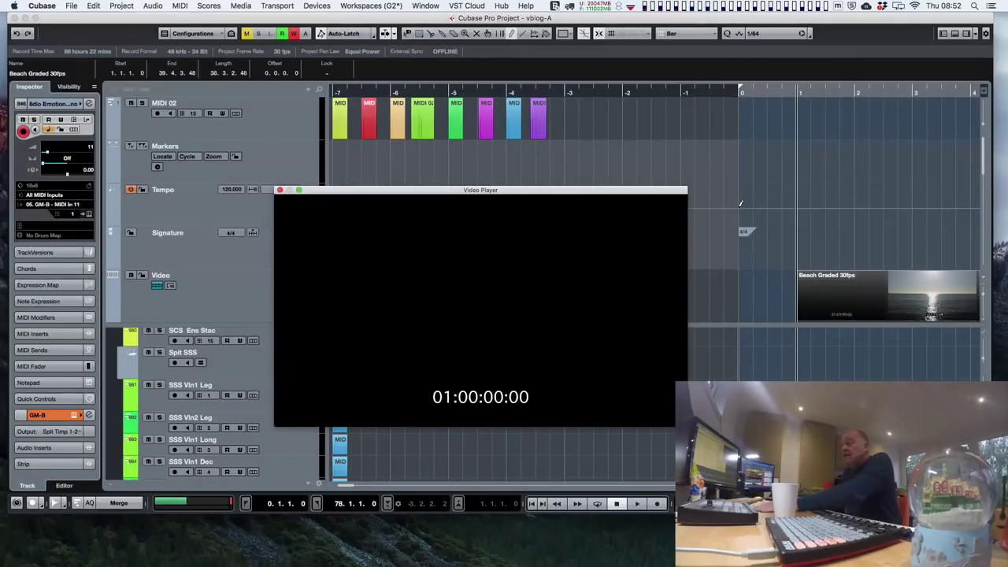
click(775, 205)
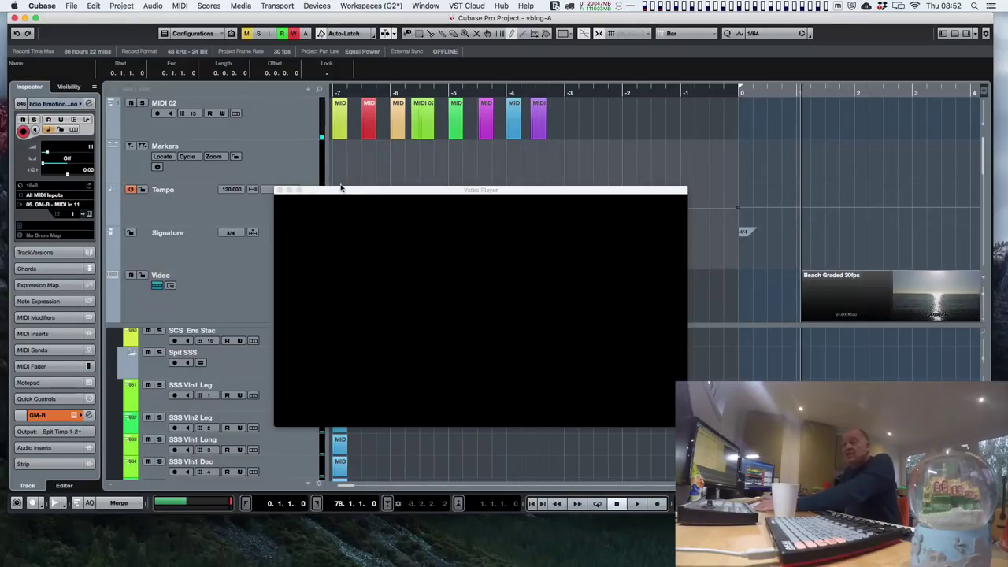
drag(342, 194, 347, 239)
click(226, 195)
double_click(228, 190)
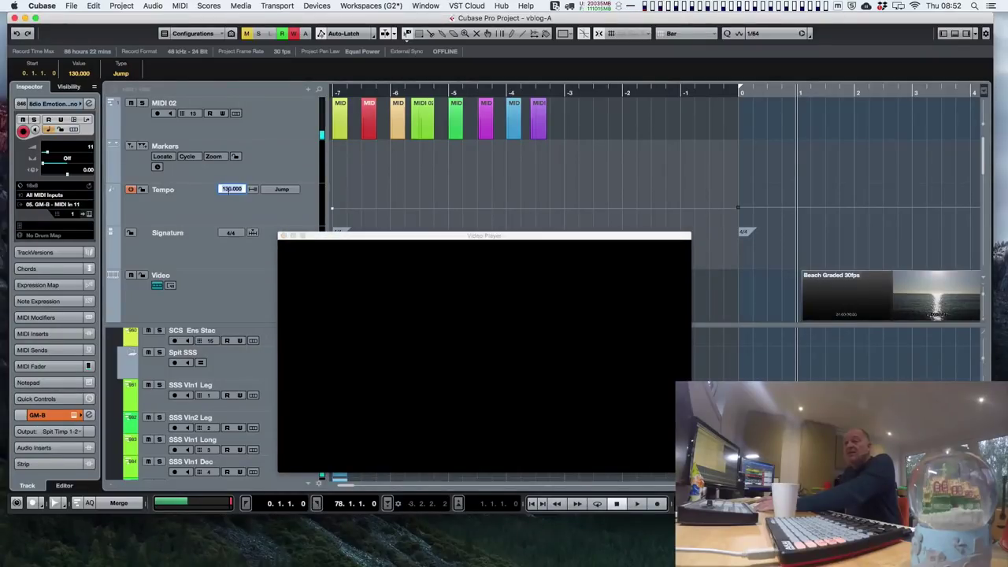
key(Return)
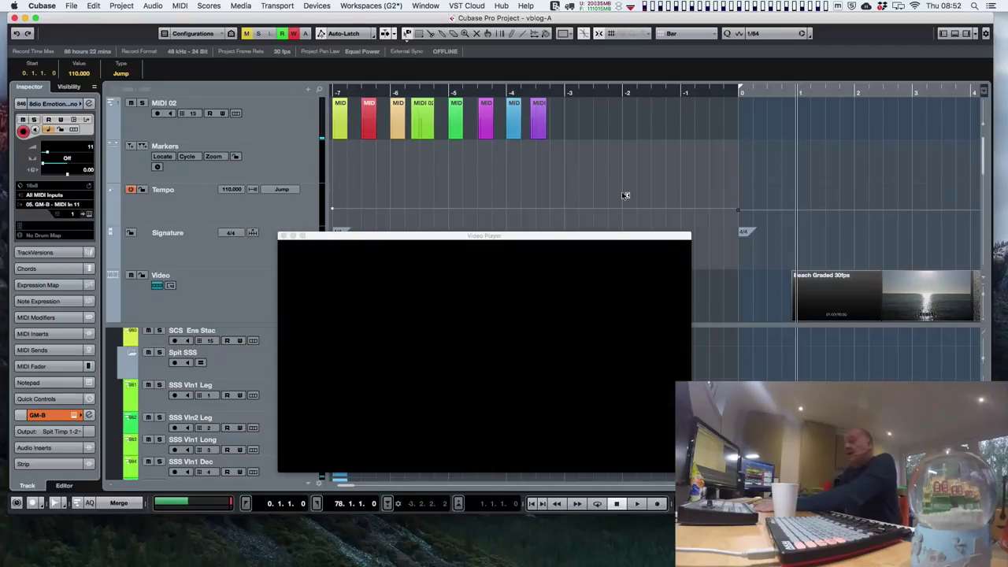
Move the Video Player clear of the early bars during playback and enlarge the lower track section up to the Tempo track
key(KP_Decimal)
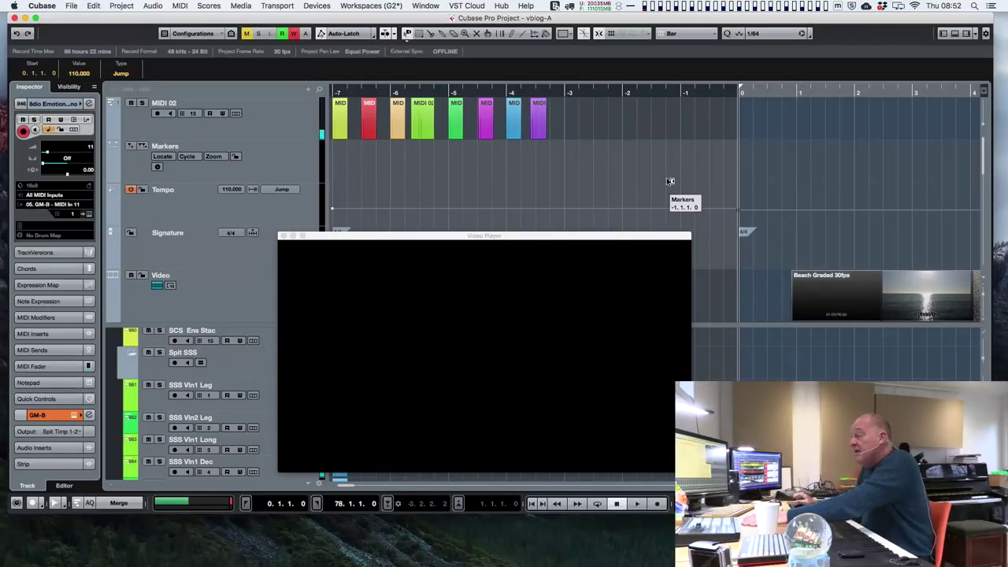
key(space)
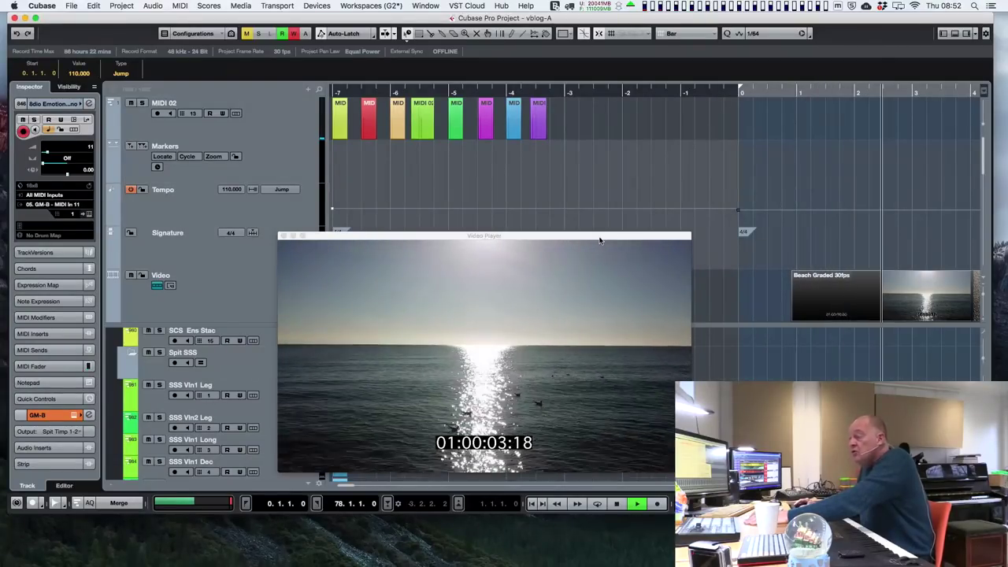
drag(600, 240, 883, 82)
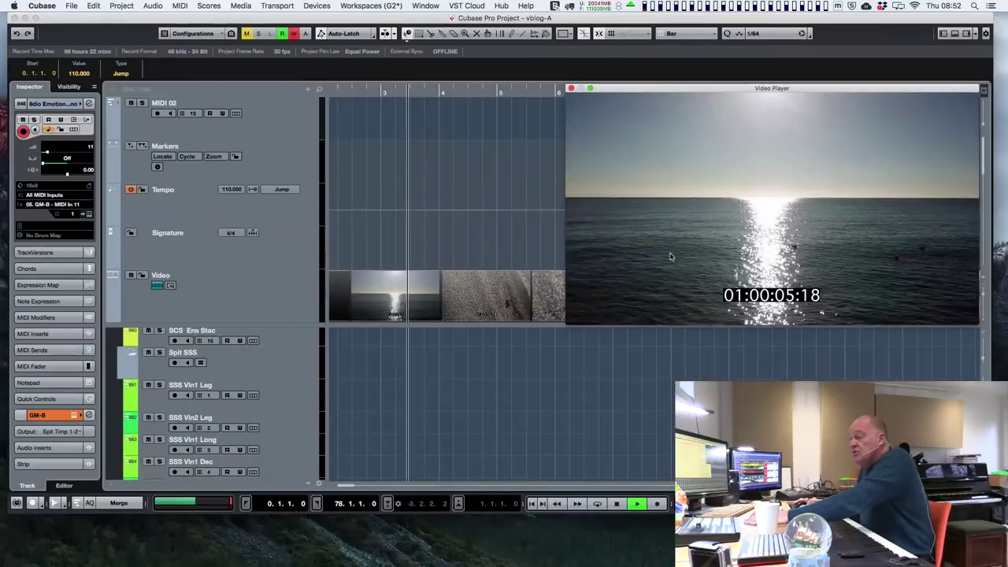
key(space)
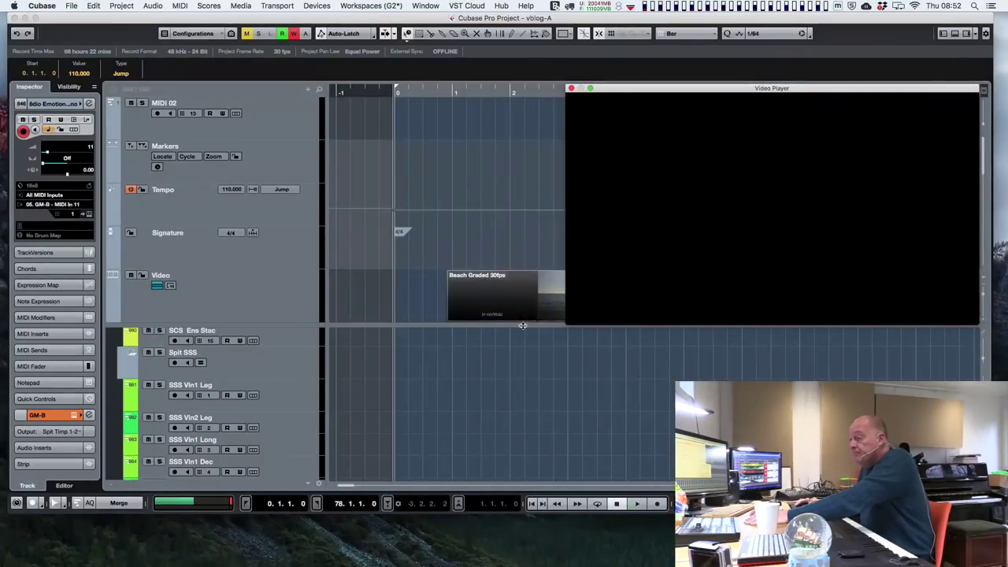
click(514, 199)
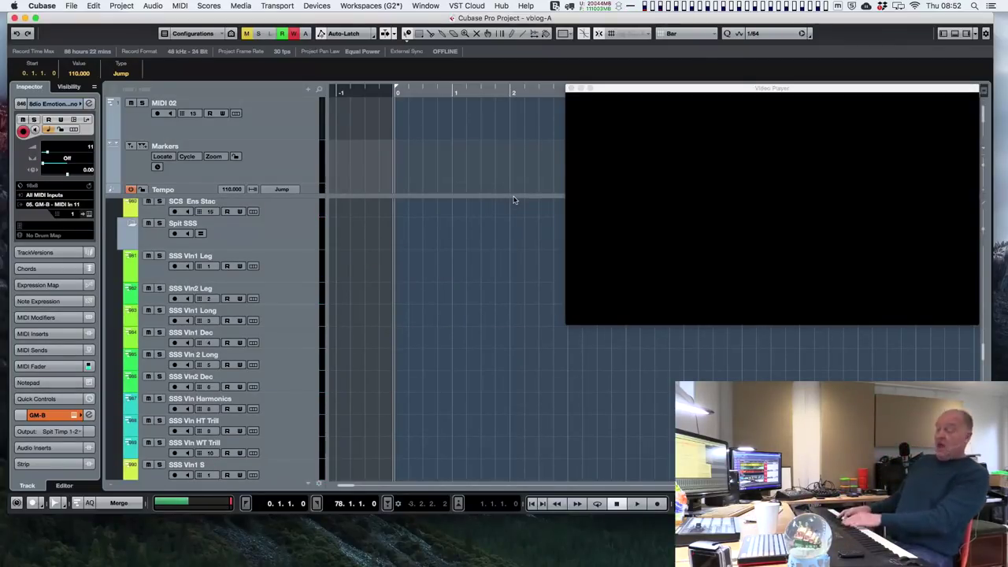
Record a piano part on the 8dio Emotional Piano track from bar 0 and play it back against the beach video
key(KP_Multiply)
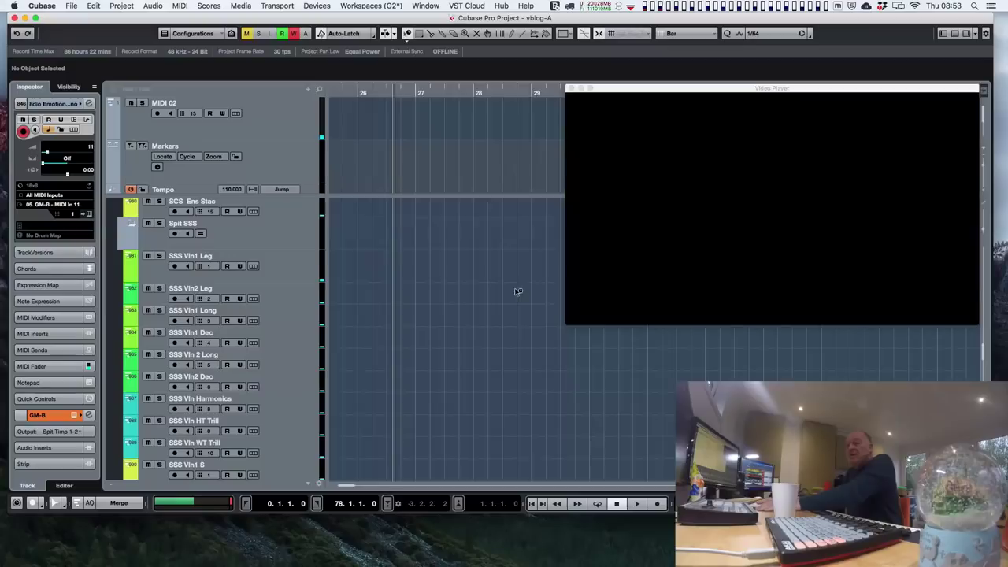
key(Home)
scroll(516, 289, down, 10)
scroll(513, 291, down, 10)
scroll(512, 293, down, 15)
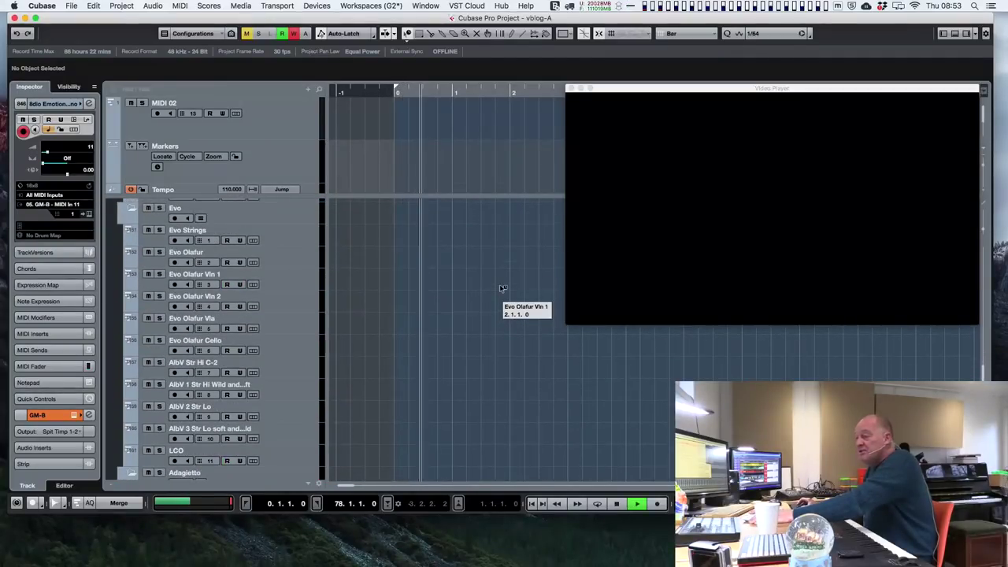
scroll(501, 288, down, 10)
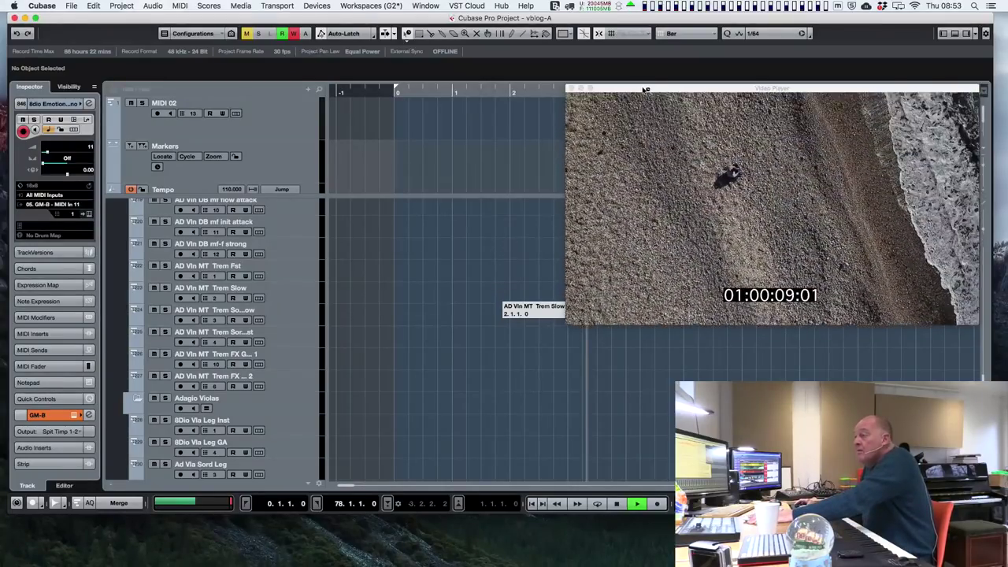
key(ctrl+minus)
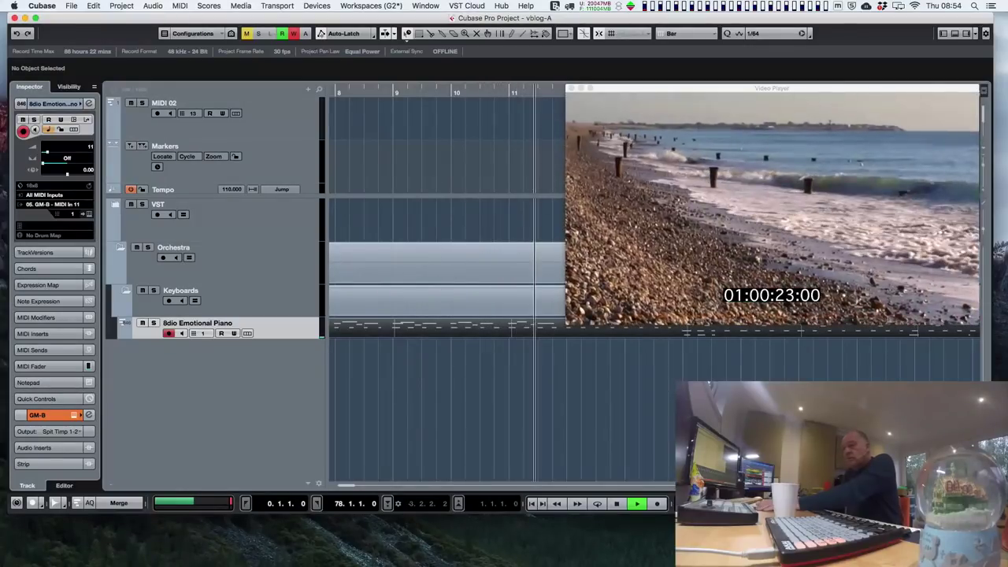
key(space)
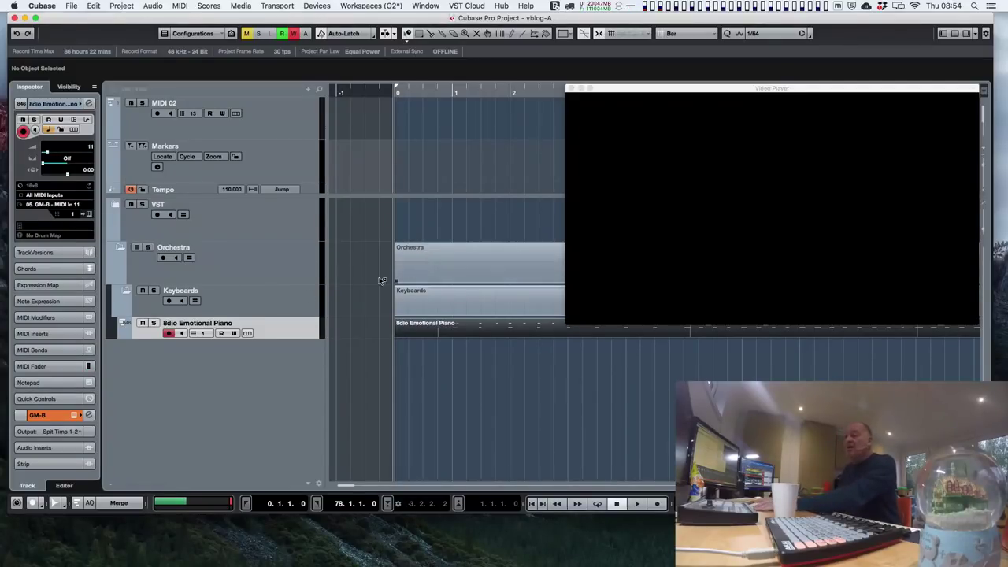
Search the track list for the Espressivo Sonivox strings track, select it and rehearse a line against the piano and video
click(320, 91)
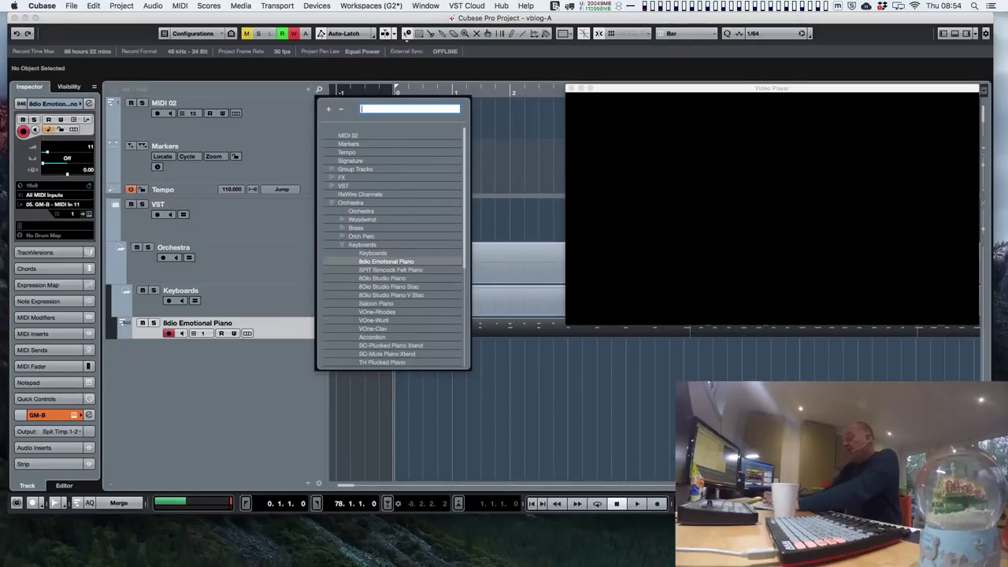
text(e)
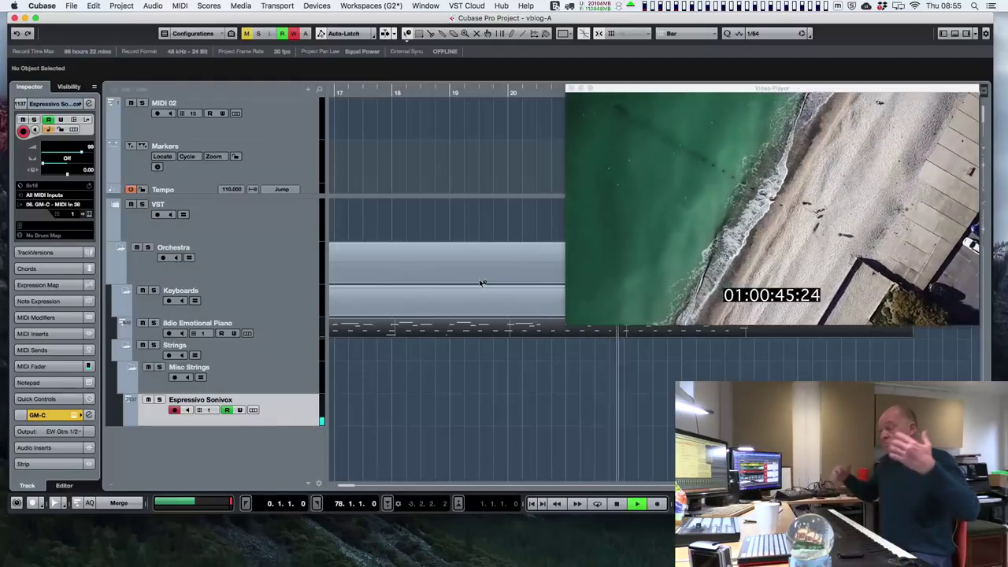
key(space)
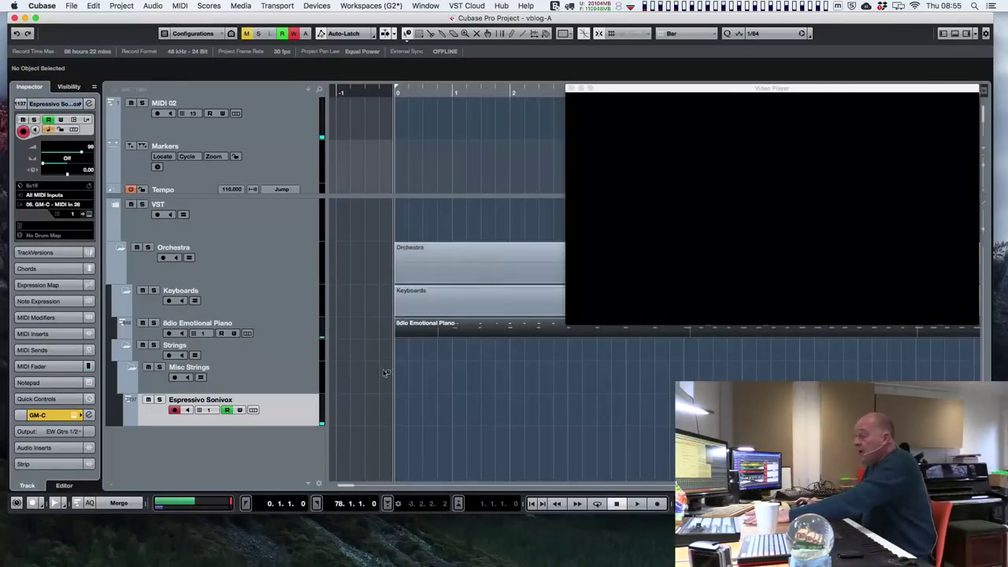
Try recording short string takes on the Espressivo Sonivox track from bar 0
key(KP_Multiply)
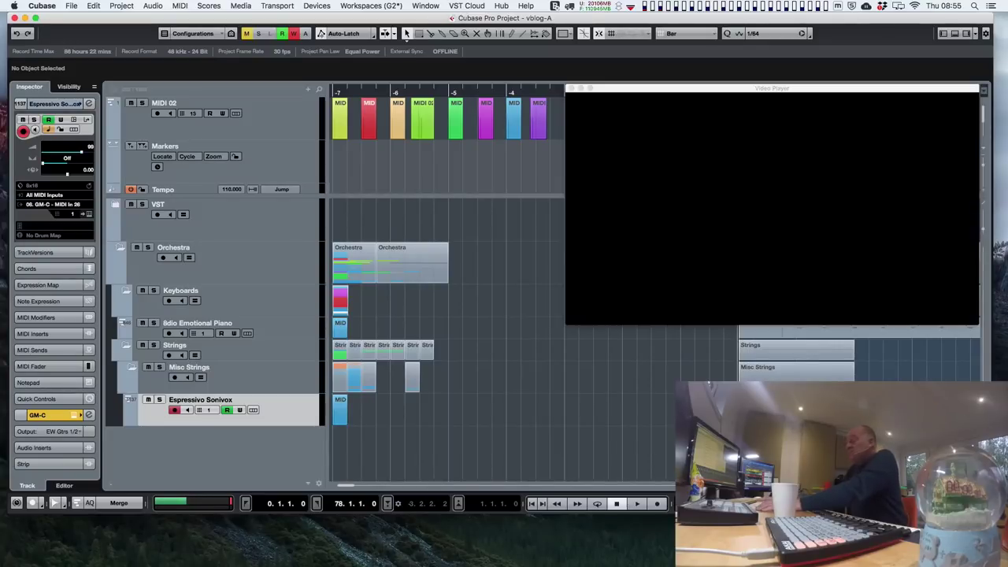
key(KP_Multiply)
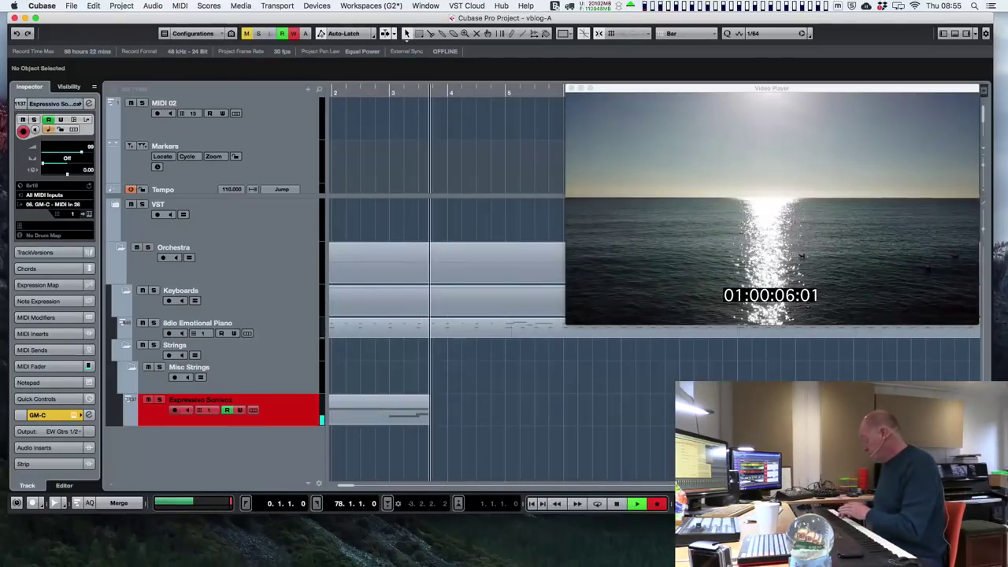
key(space)
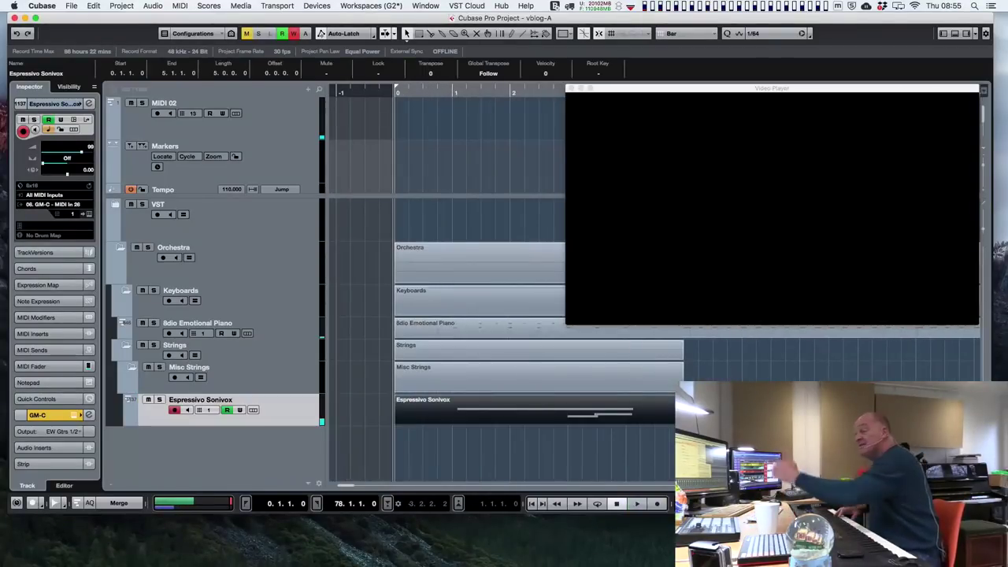
key(KP_Multiply)
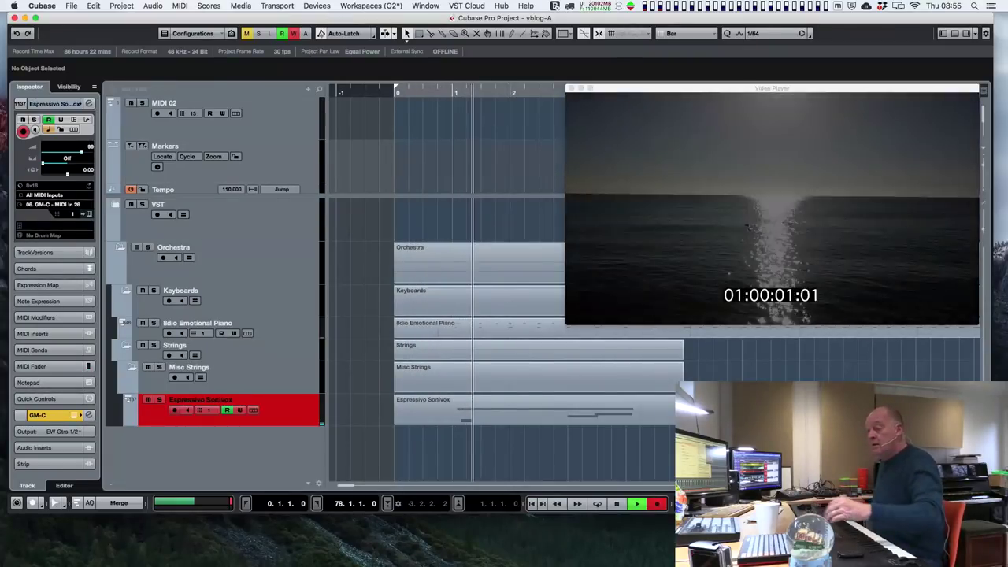
key(space)
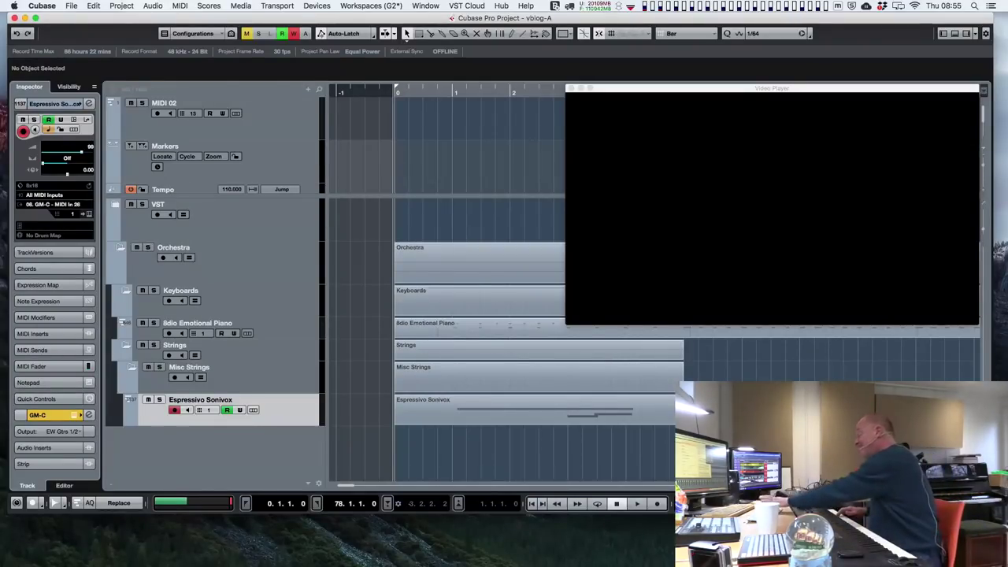
Record a string part in Replace mode on the Espressivo Sonivox track from bar 0 to bar 23 and play it back
key(KP_Multiply)
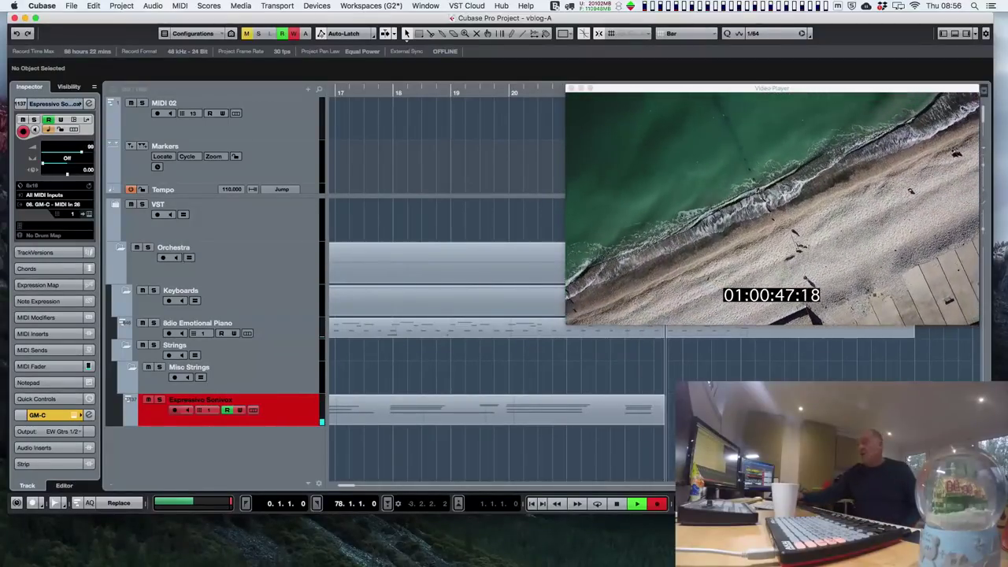
key(space)
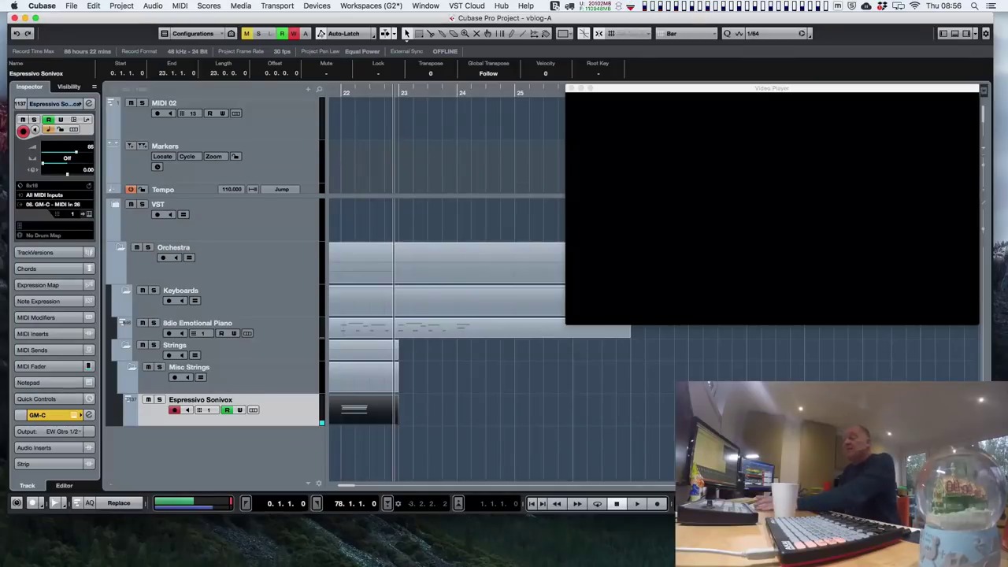
key(KP_Decimal)
key(space)
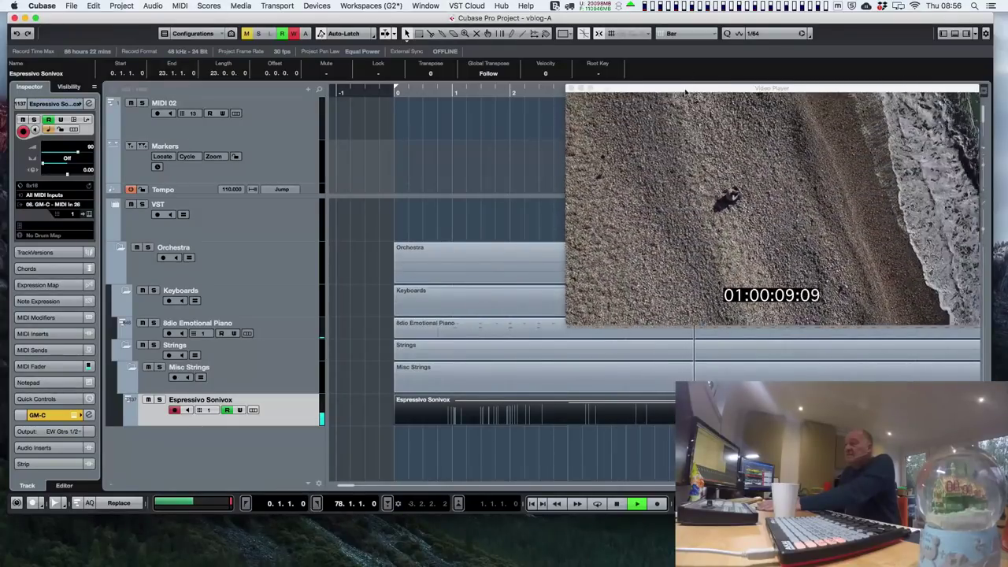
Reposition the floating video window and finish playing back the Espressivo Sonivox part against the beach picture
drag(685, 92, 582, 98)
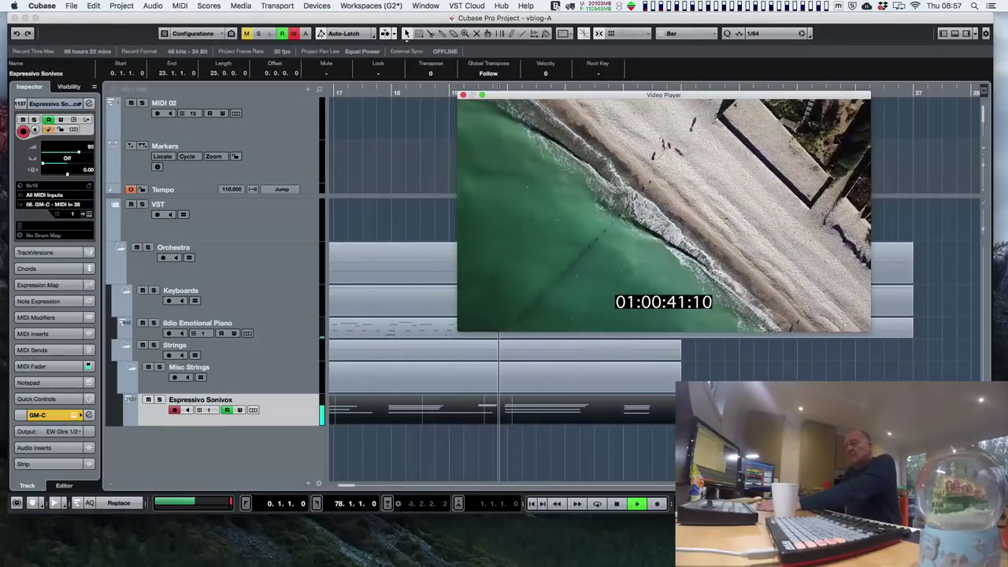
key(space)
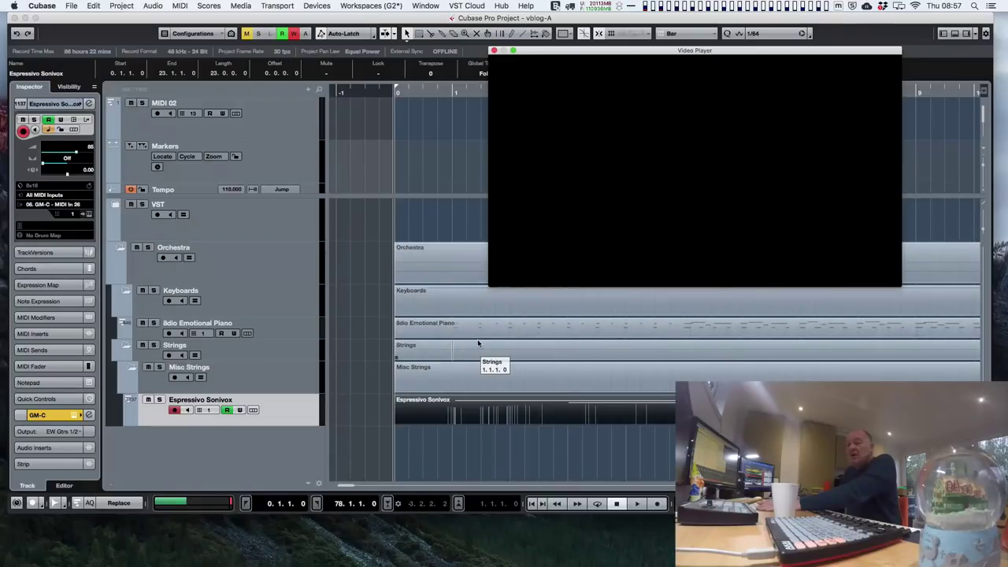
Search the track list for "harp", select the Harp norm track and record a first take from bar 0 to bar 8
click(320, 91)
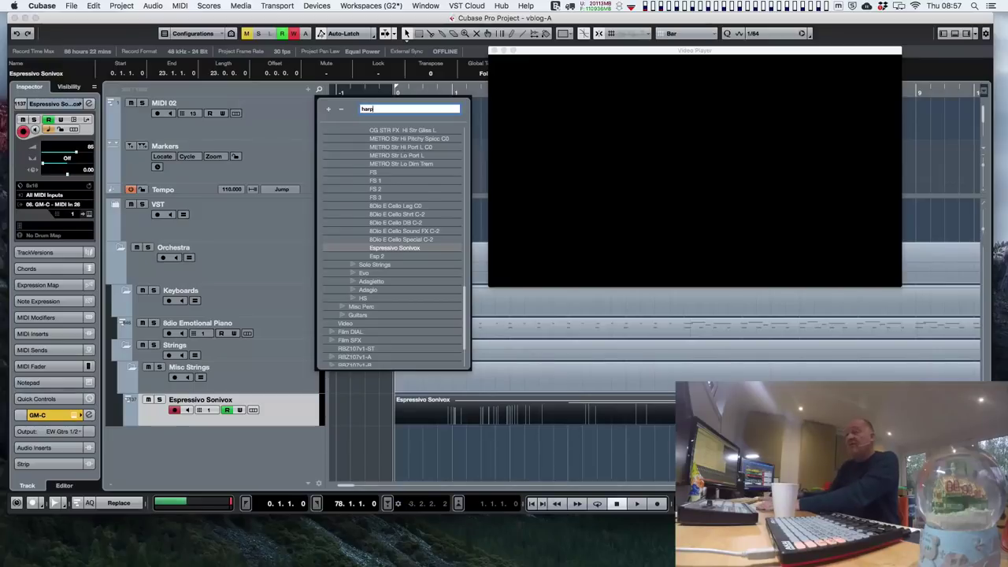
click(372, 154)
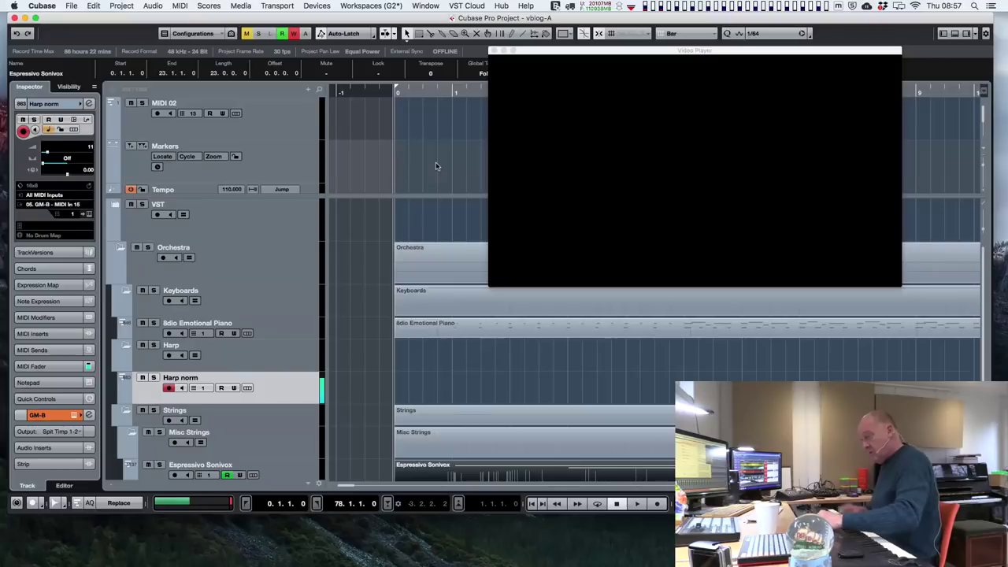
key(KP_Multiply)
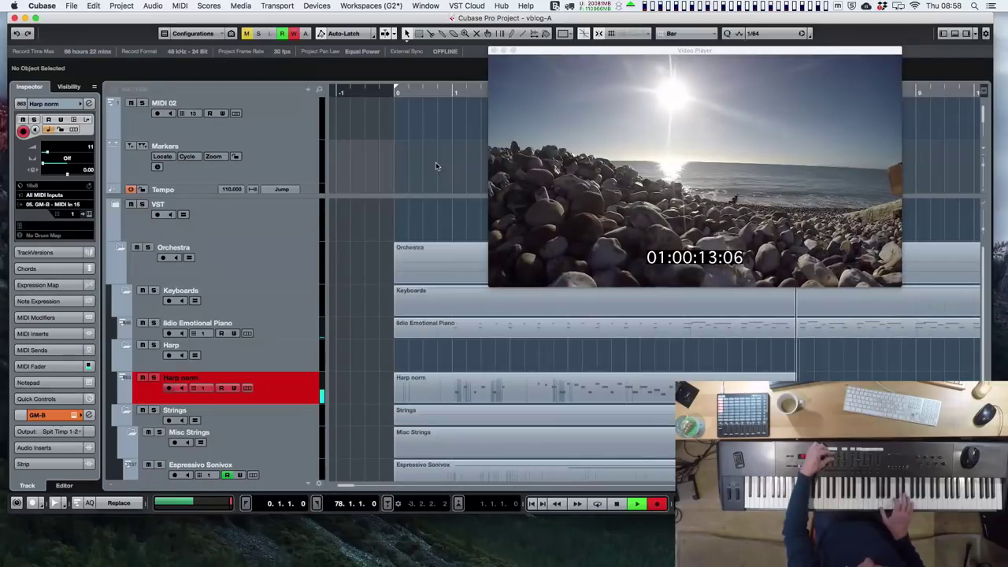
key(space)
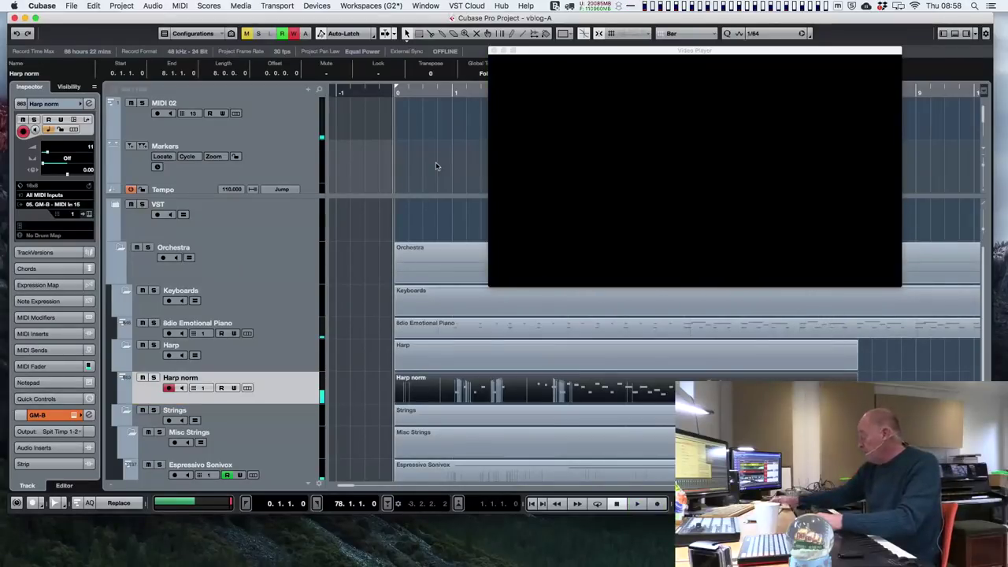
Record a new harp take in Replace mode on the Harp norm track from bar 0 to bar 17 and look it over
key(KP_Multiply)
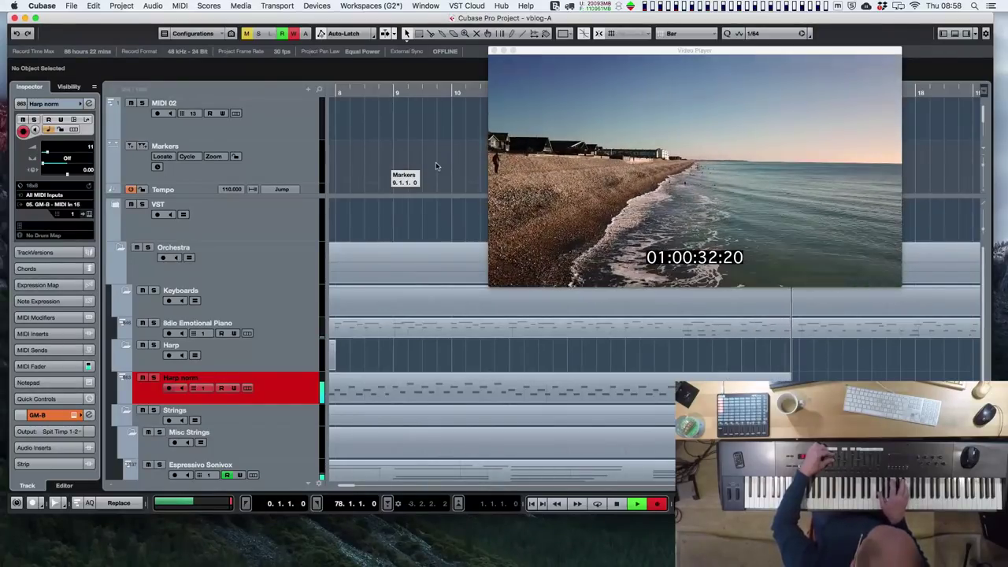
key(space)
key(comma)
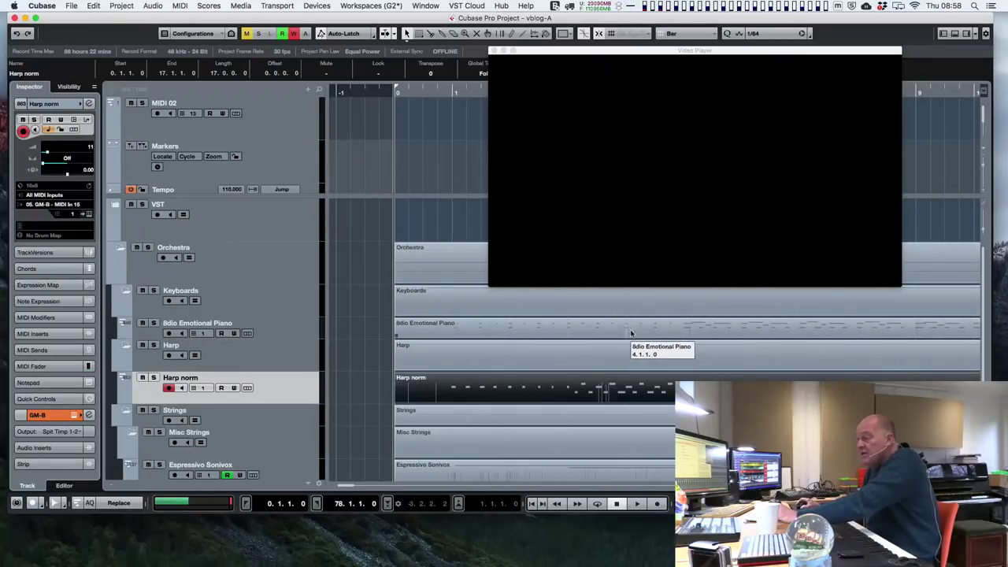
scroll(661, 337, right, 5)
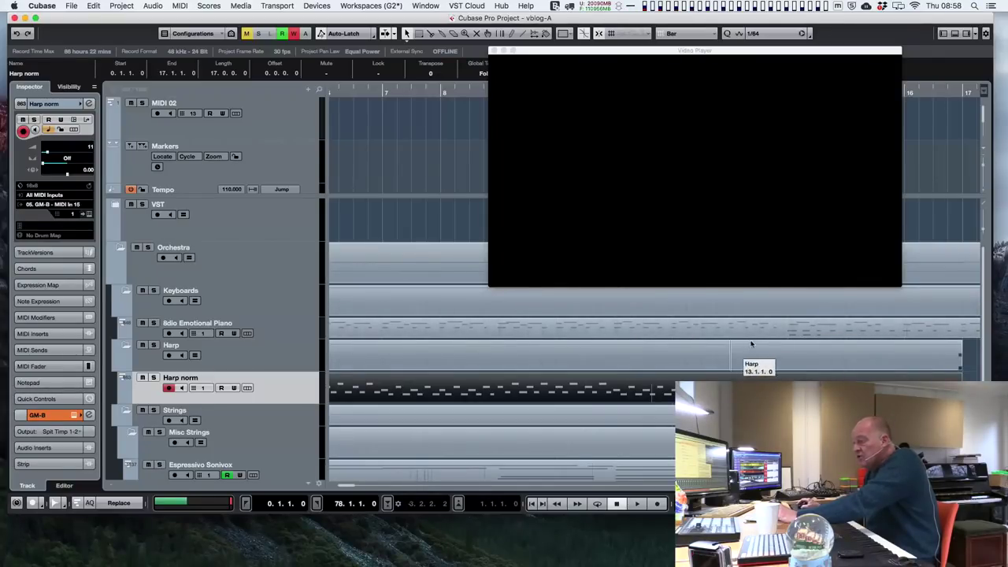
scroll(714, 371, left, 5)
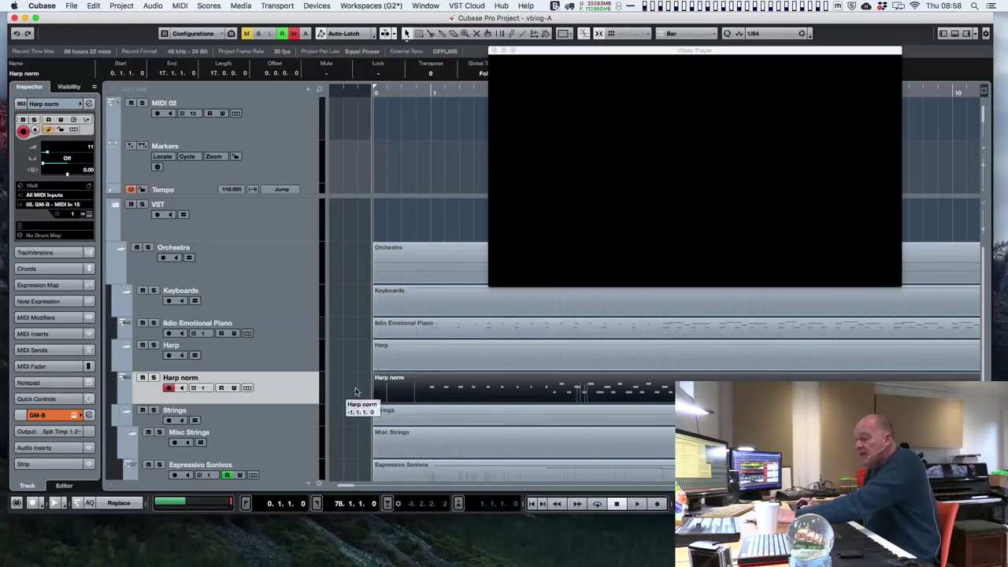
Search the track list for "clar" and select the SW Clar L clarinet track in the Spit WW folder
click(319, 90)
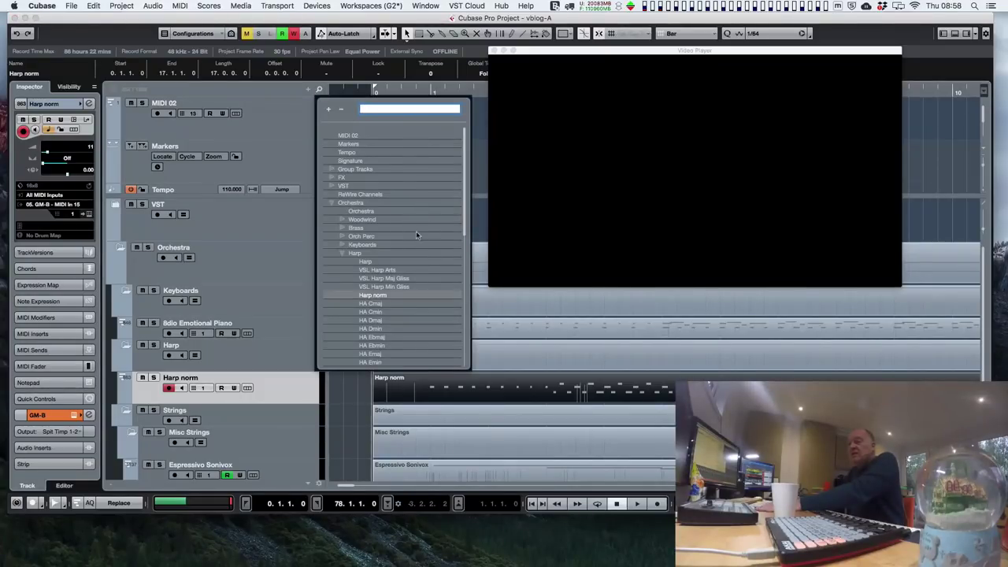
click(343, 252)
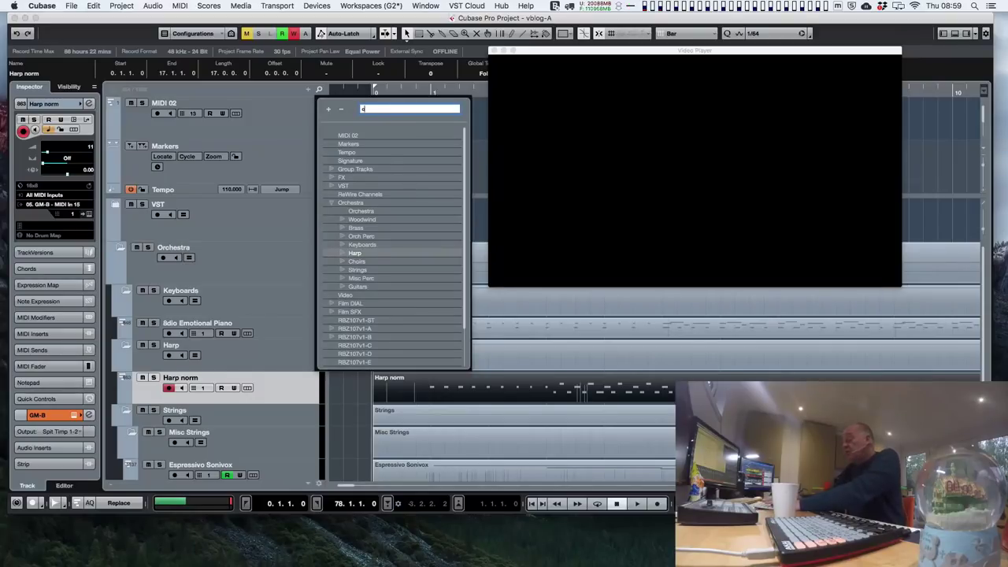
key(g)
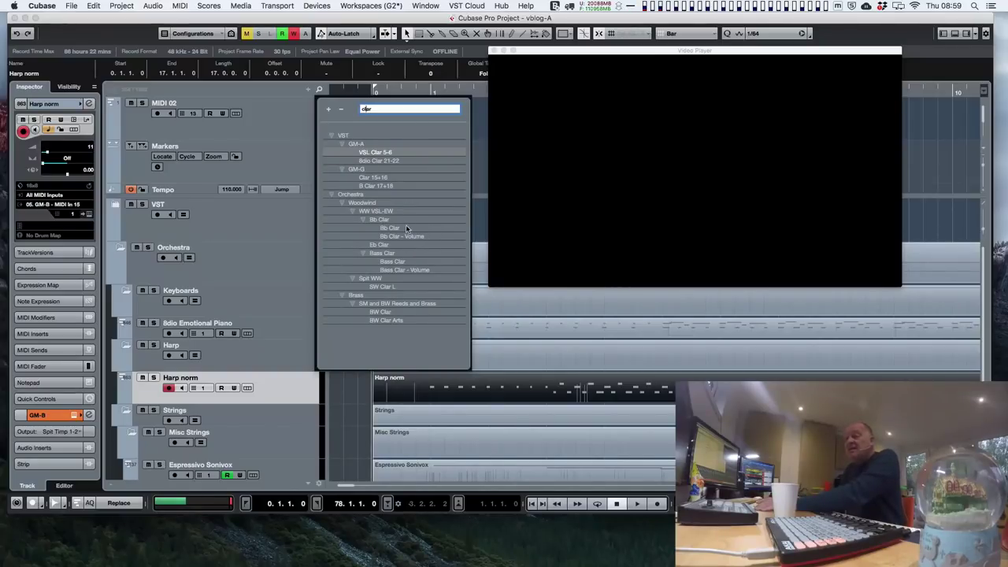
click(411, 286)
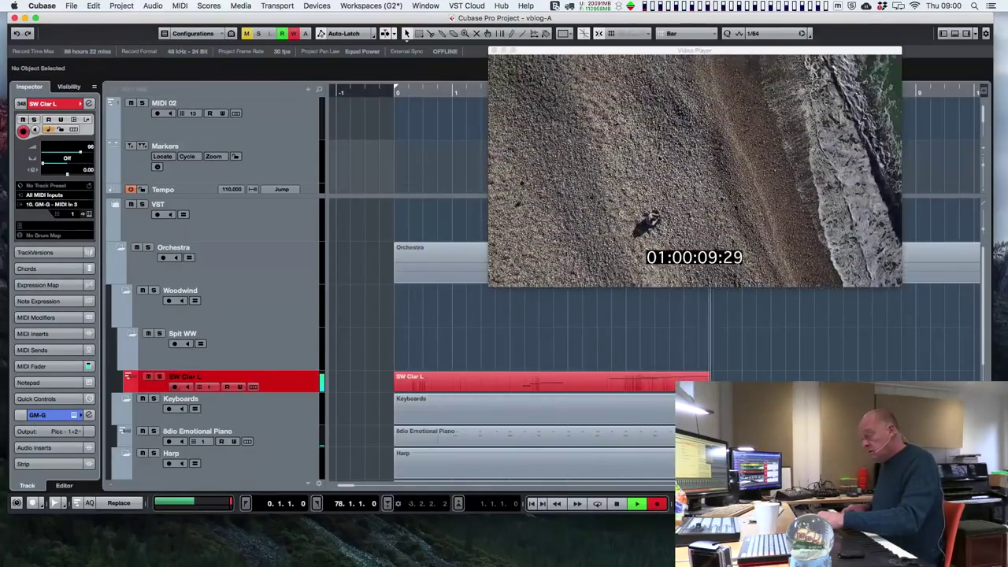
End the short clarinet take and record a full part on the SW Clar L track from bar 0 to bar 22
key(space)
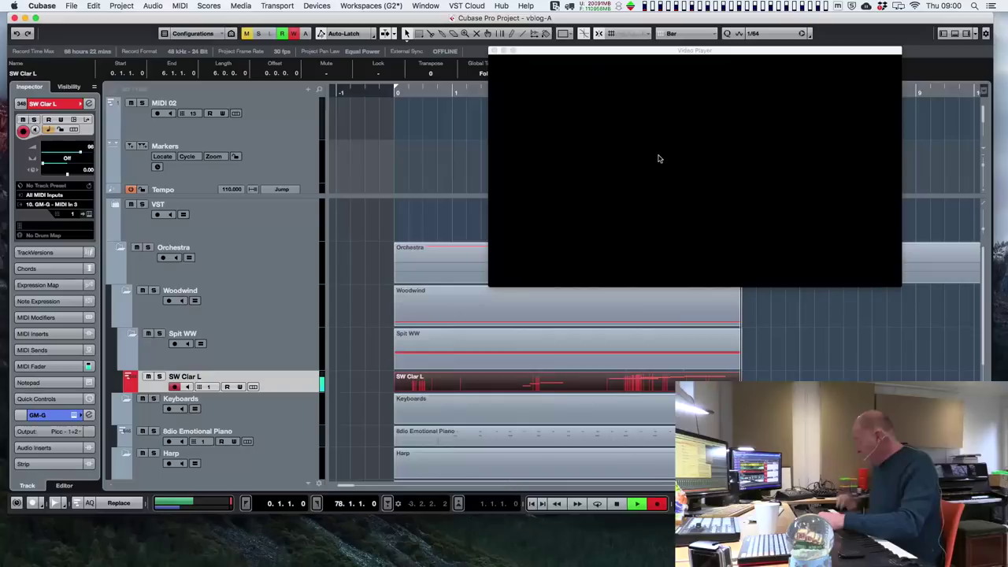
key(space)
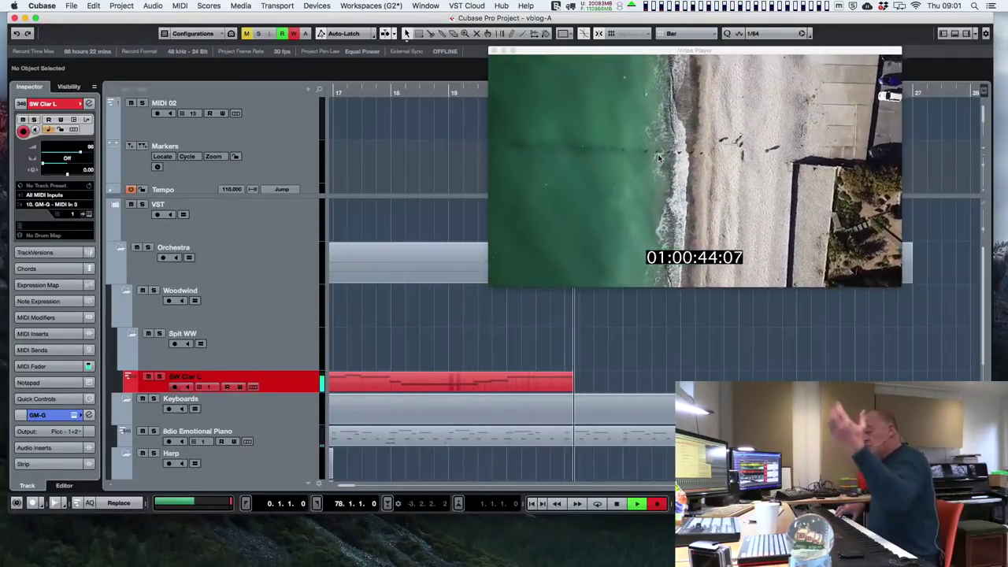
key(space)
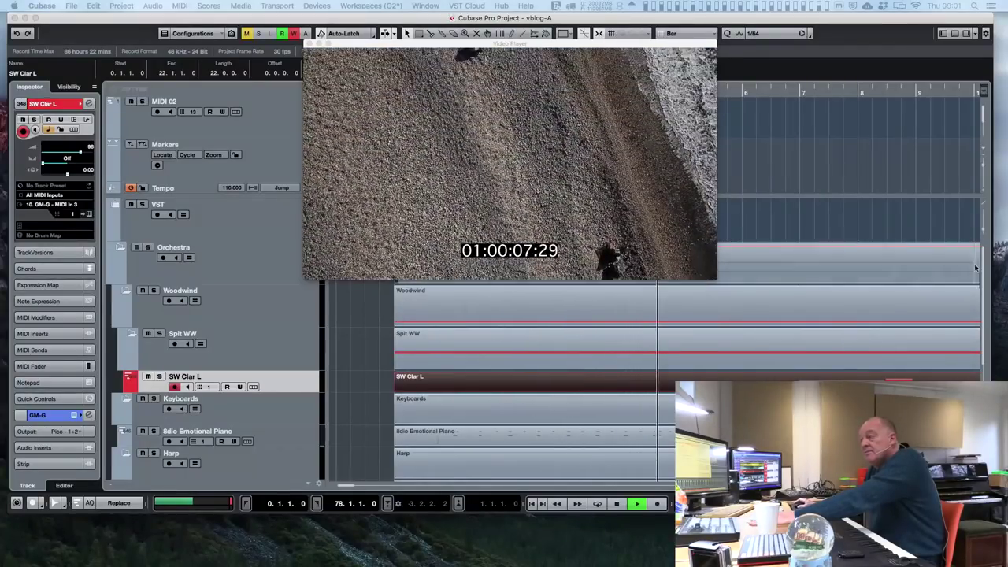
Play back the clarinet part with the other tracks against the video, stop playback and shift the video window slightly
scroll(981, 283, down, 2)
scroll(983, 289, down, 1)
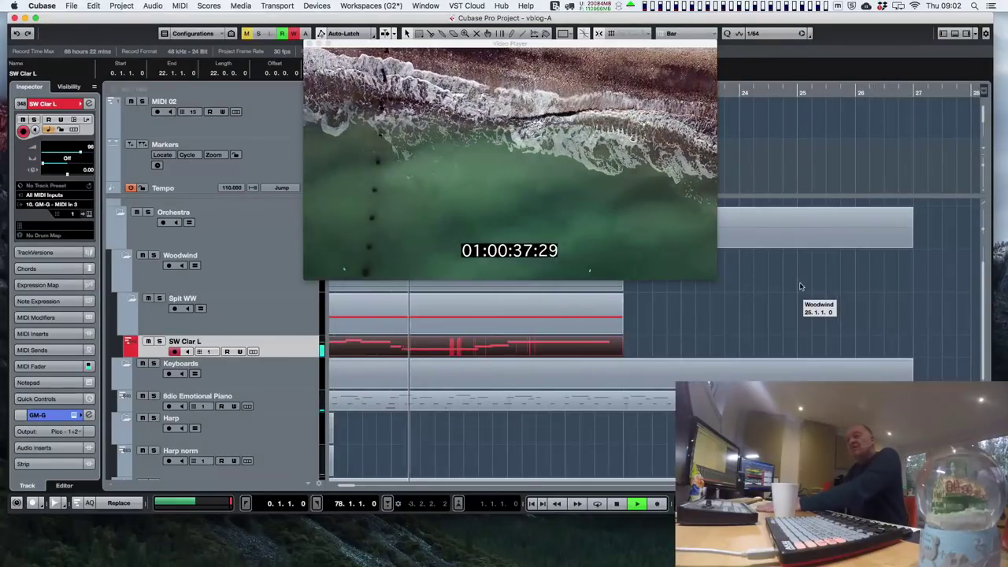
key(space)
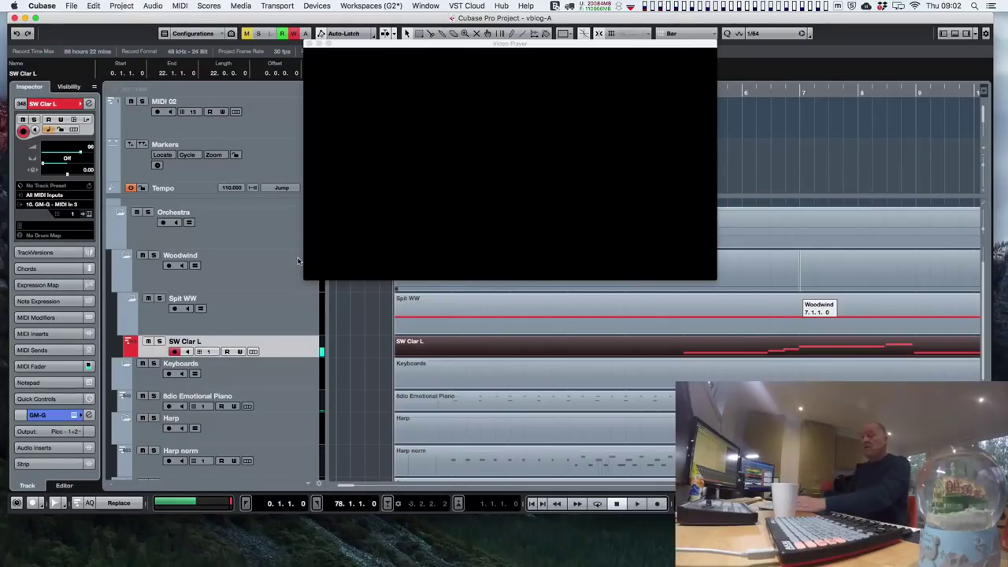
drag(399, 51, 405, 40)
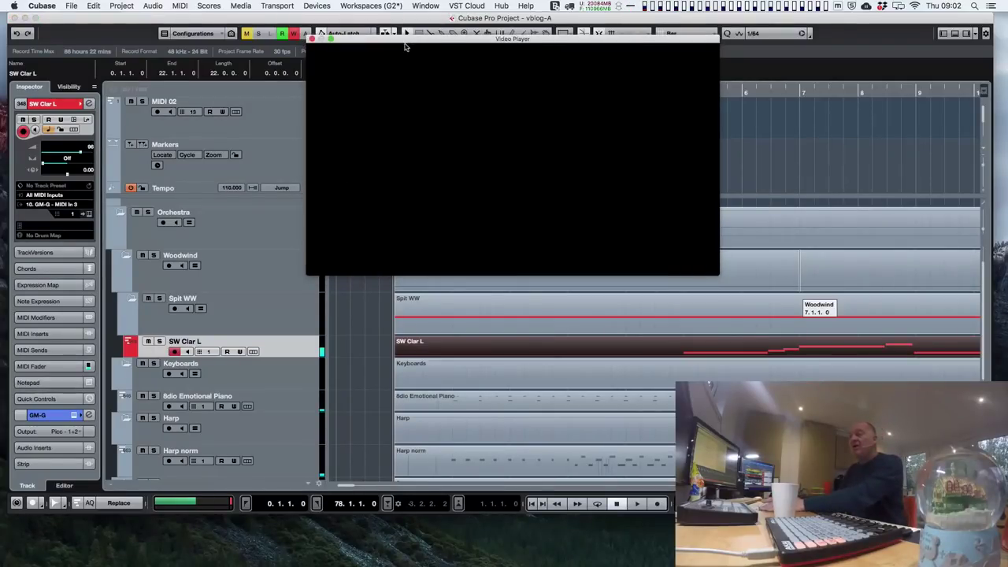
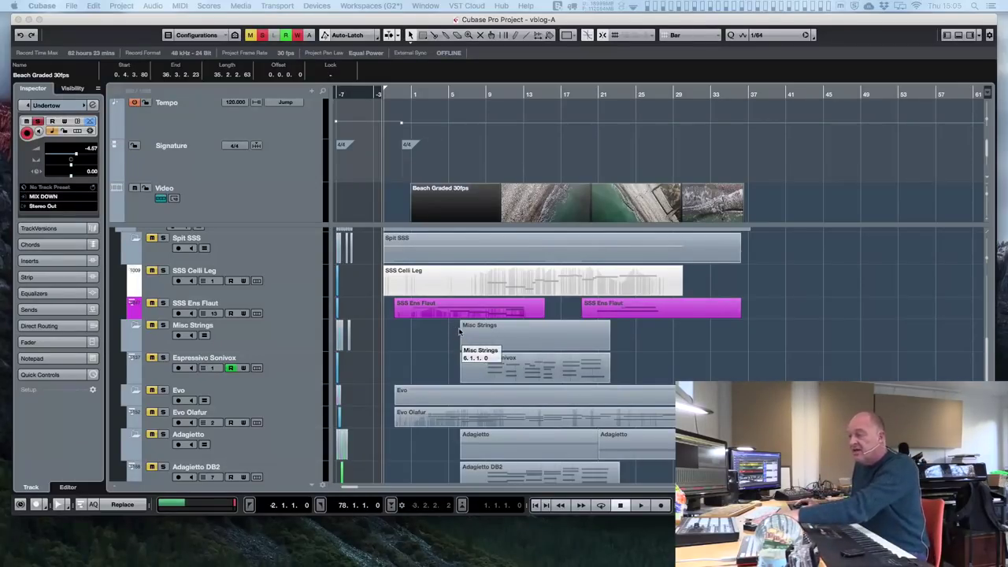
Examine the fuller arrangement's piano, harp and string tracks, from Keyboards to Adagietto Sord DB2, beneath the beach video
scroll(441, 331, down, 1)
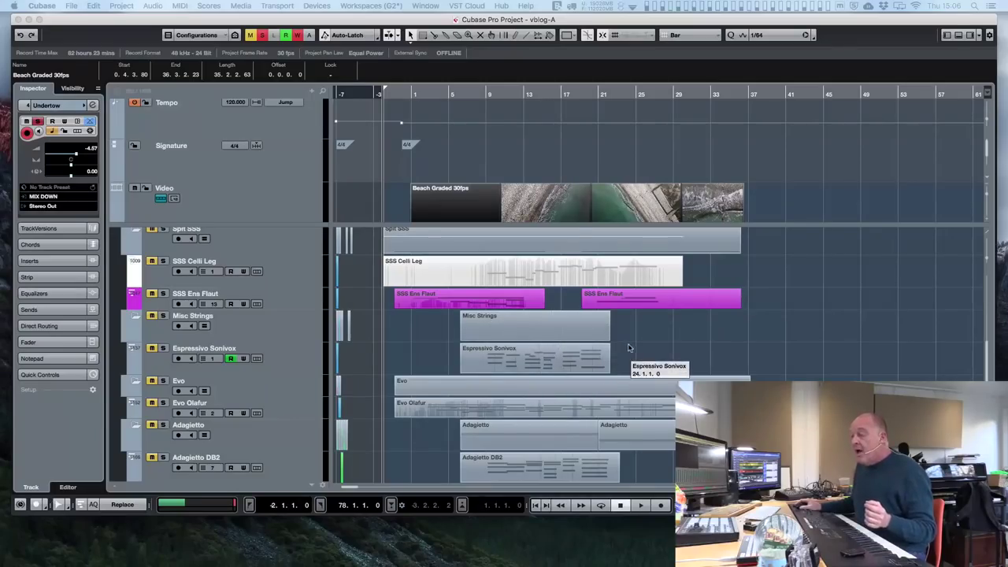
click(561, 363)
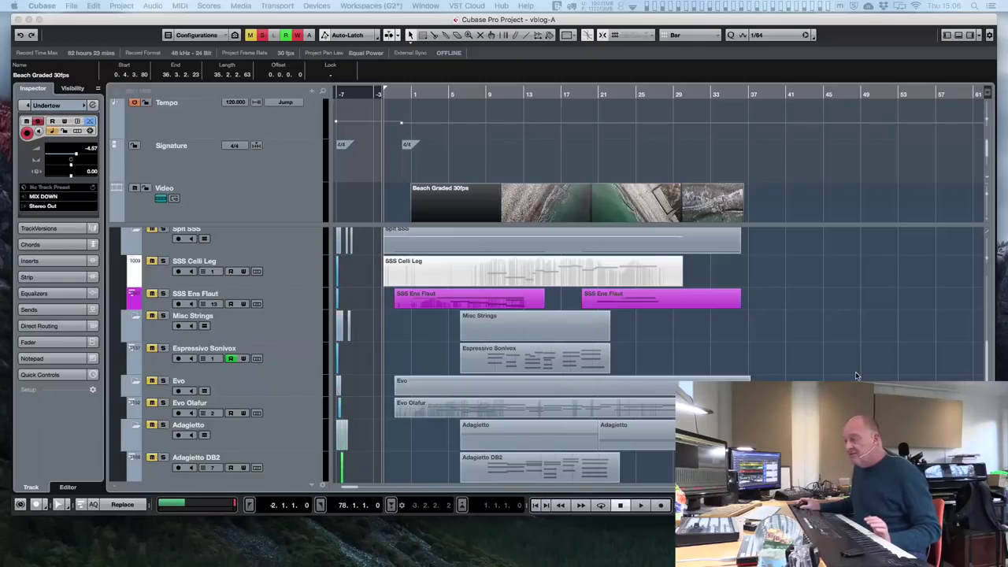
scroll(857, 375, down, 2)
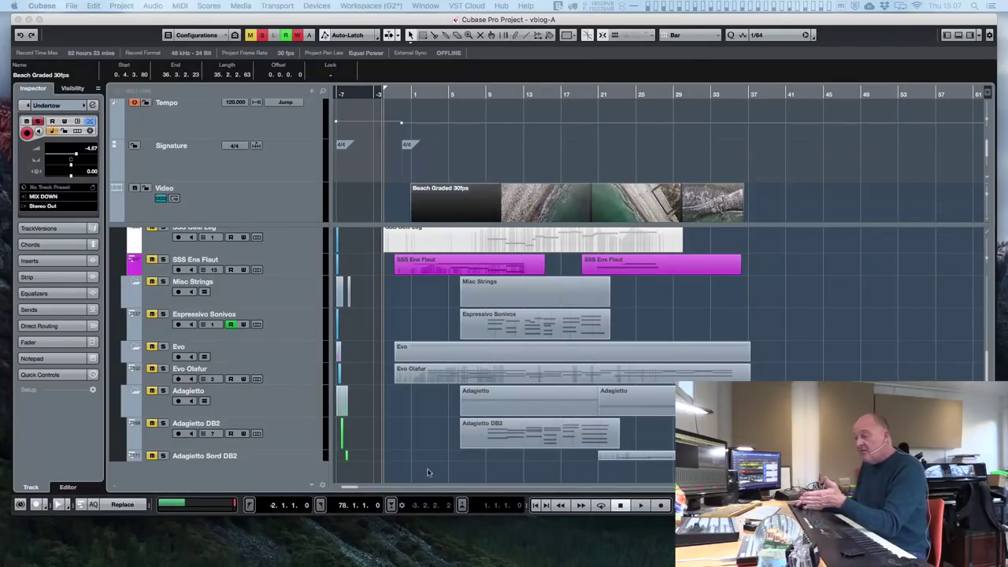
scroll(632, 327, up, 5)
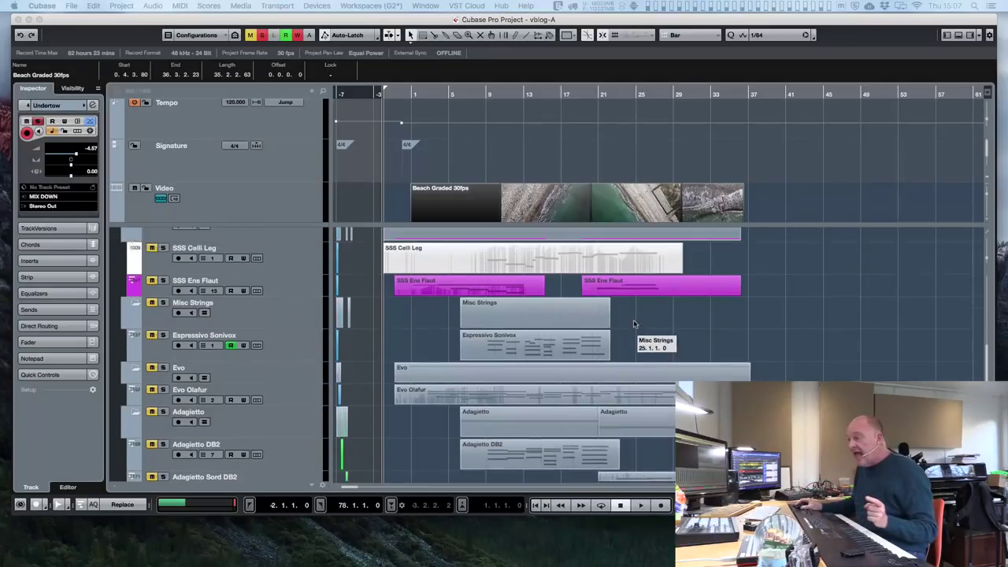
scroll(632, 328, up, 1)
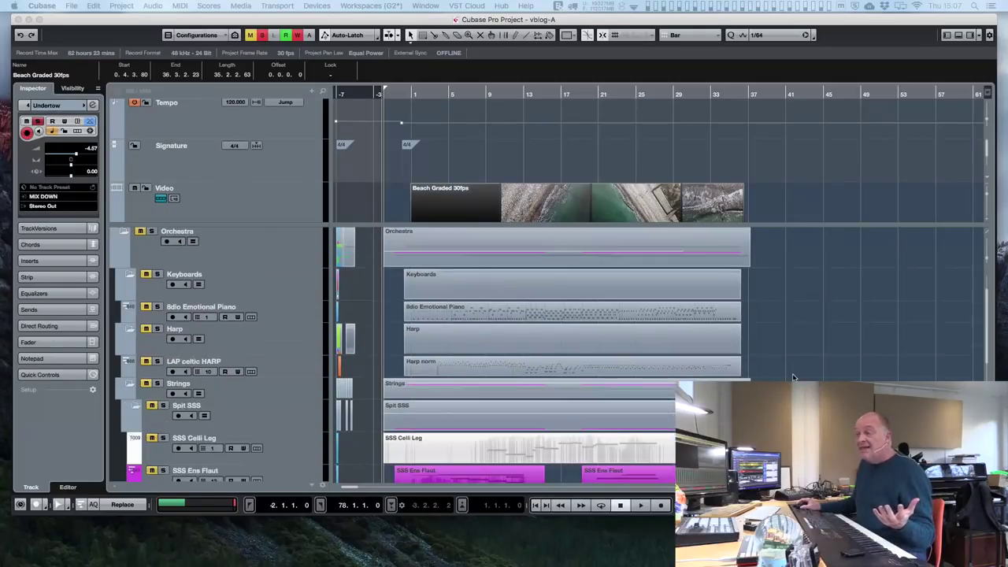
scroll(793, 375, down, 1)
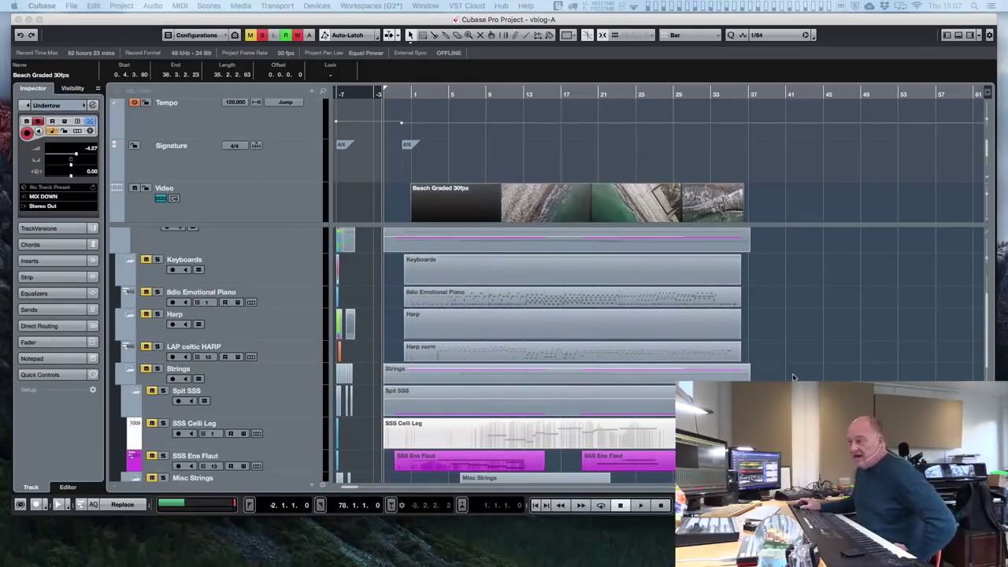
scroll(793, 374, down, 1)
scroll(793, 376, down, 2)
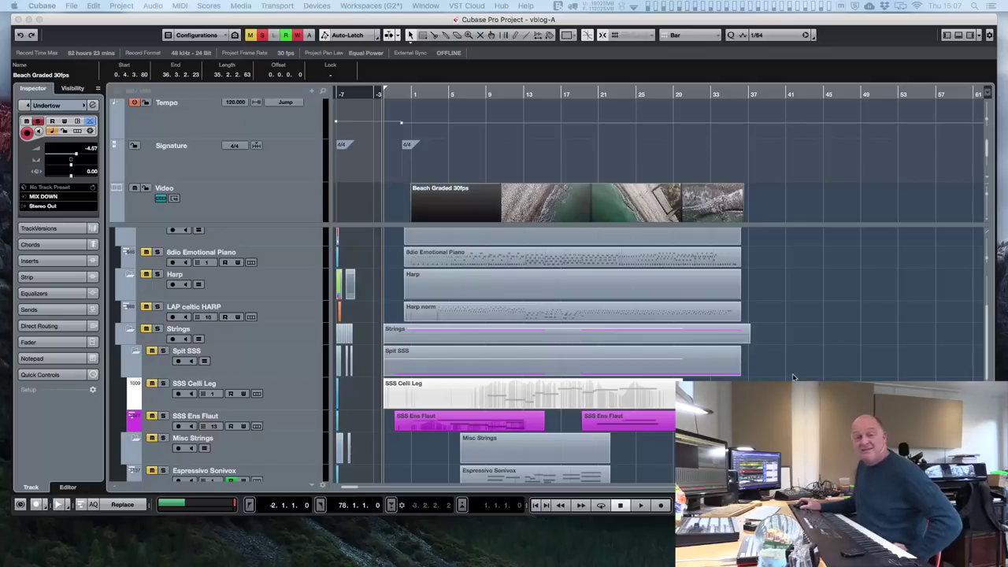
scroll(793, 377, down, 3)
scroll(794, 381, up, 1)
scroll(794, 380, up, 2)
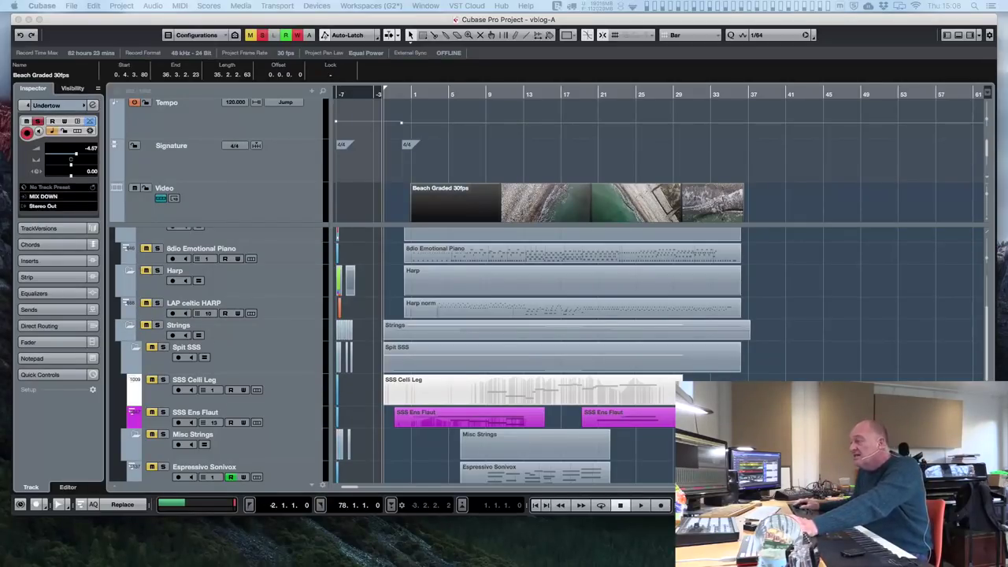
Show the video player, place it clear of the track names and play the cue from bar -2
key(F8)
drag(692, 97, 644, 79)
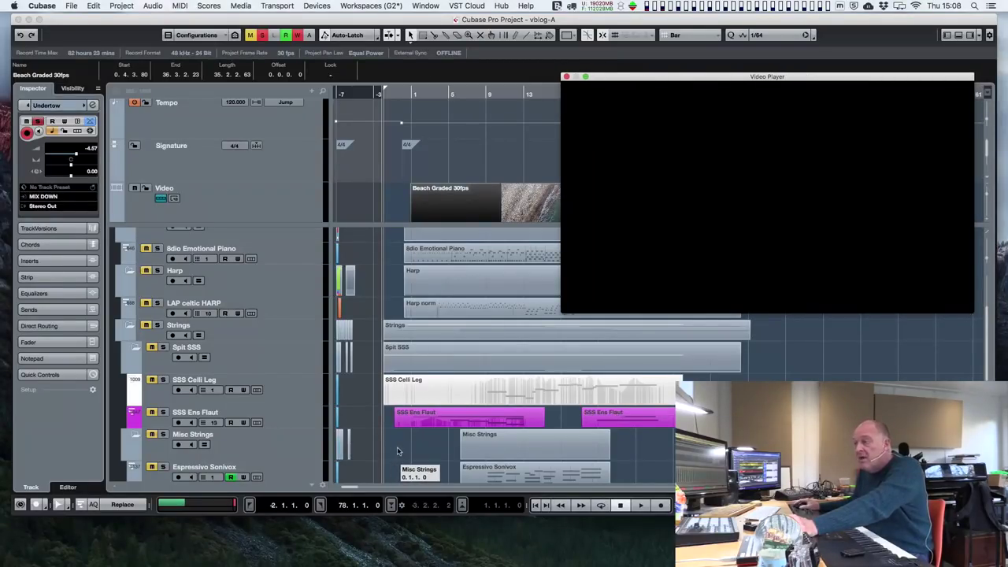
click(639, 507)
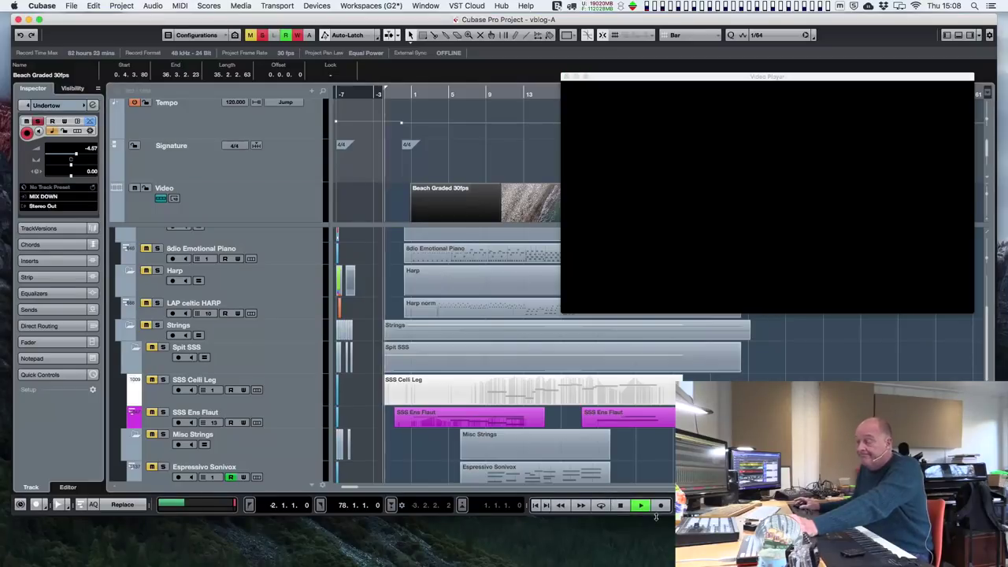
Lower the computer's output volume while the cue plays
key(XF86AudioRaiseVolume)
key(XF86AudioLowerVolume)
key(XF86AudioLowerVolume)
key(XF86AudioLowerVolume)
key(XF86AudioLowerVolume)
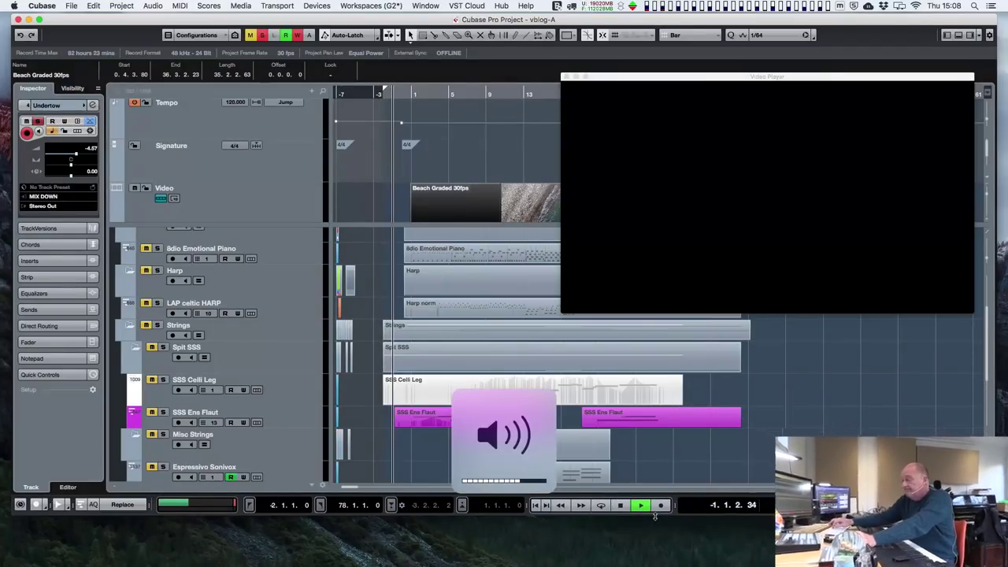